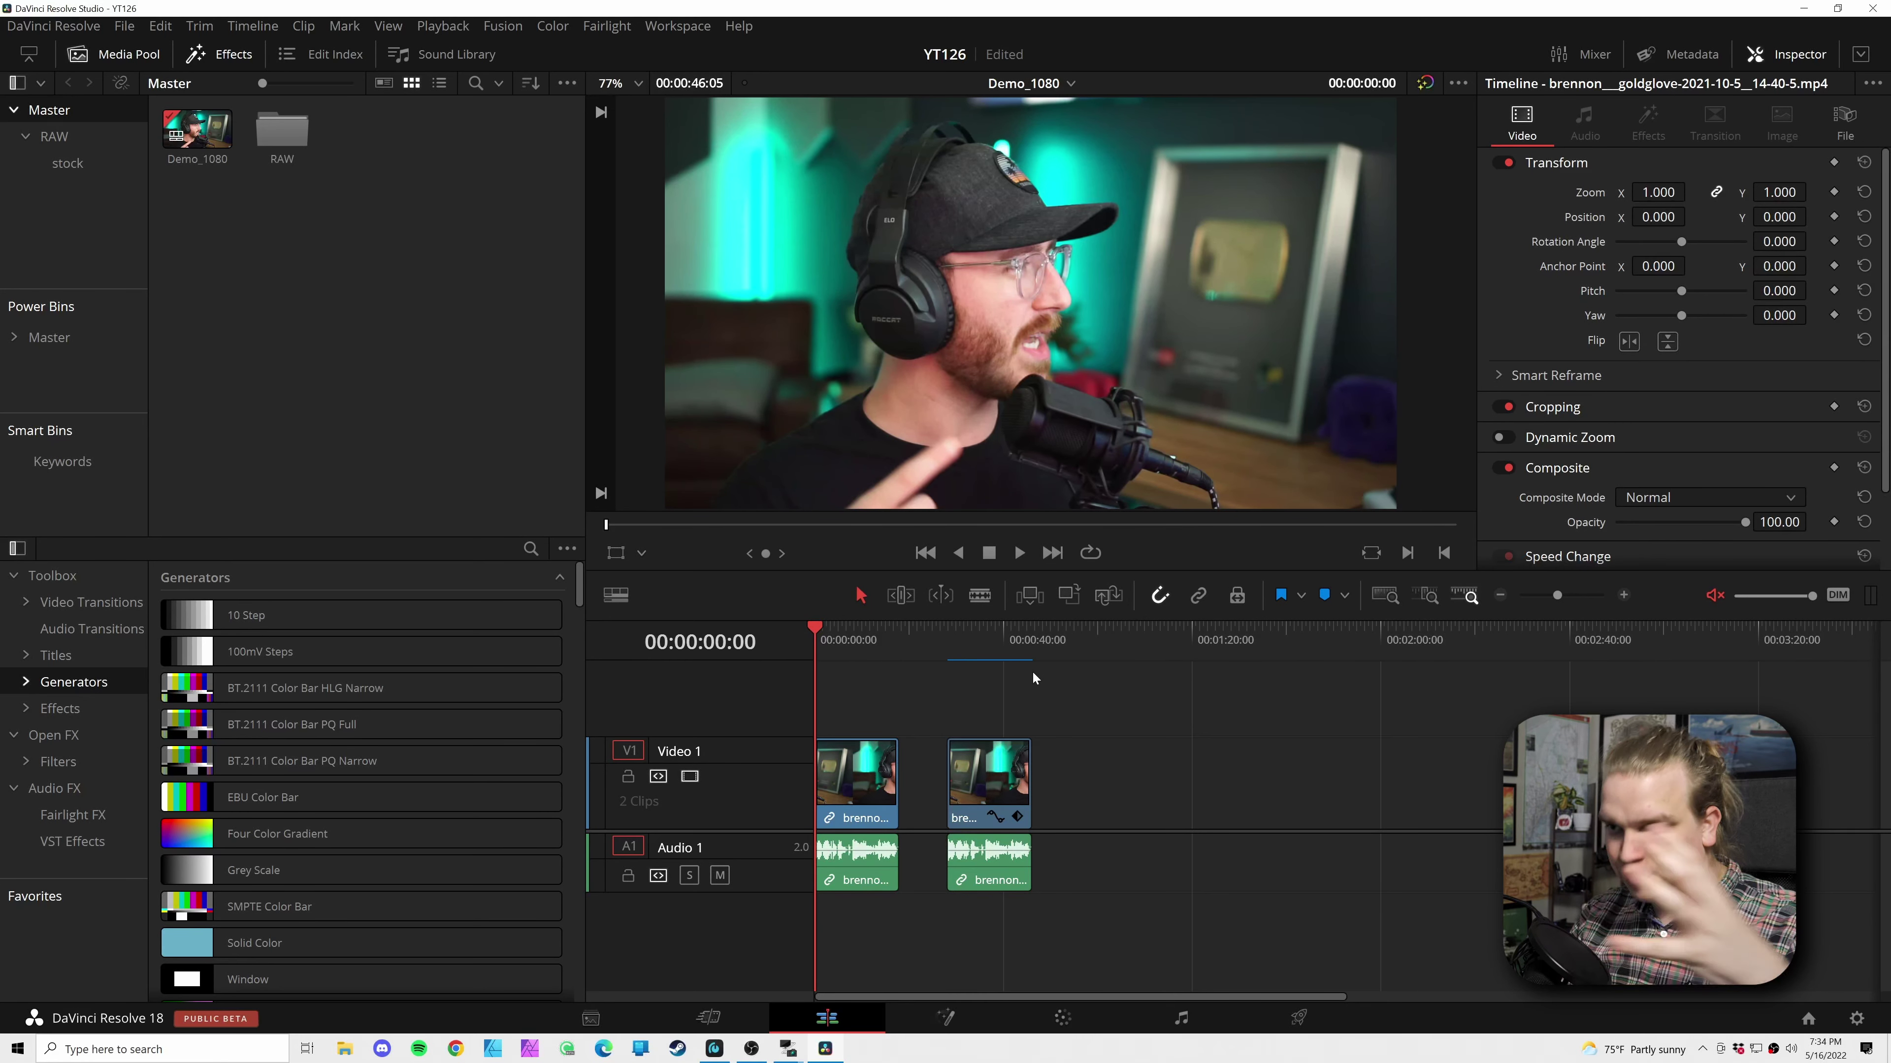
Step: Scrub into the first talking-head clip, then play it from the start to review its motion
drag(835, 642, 848, 642)
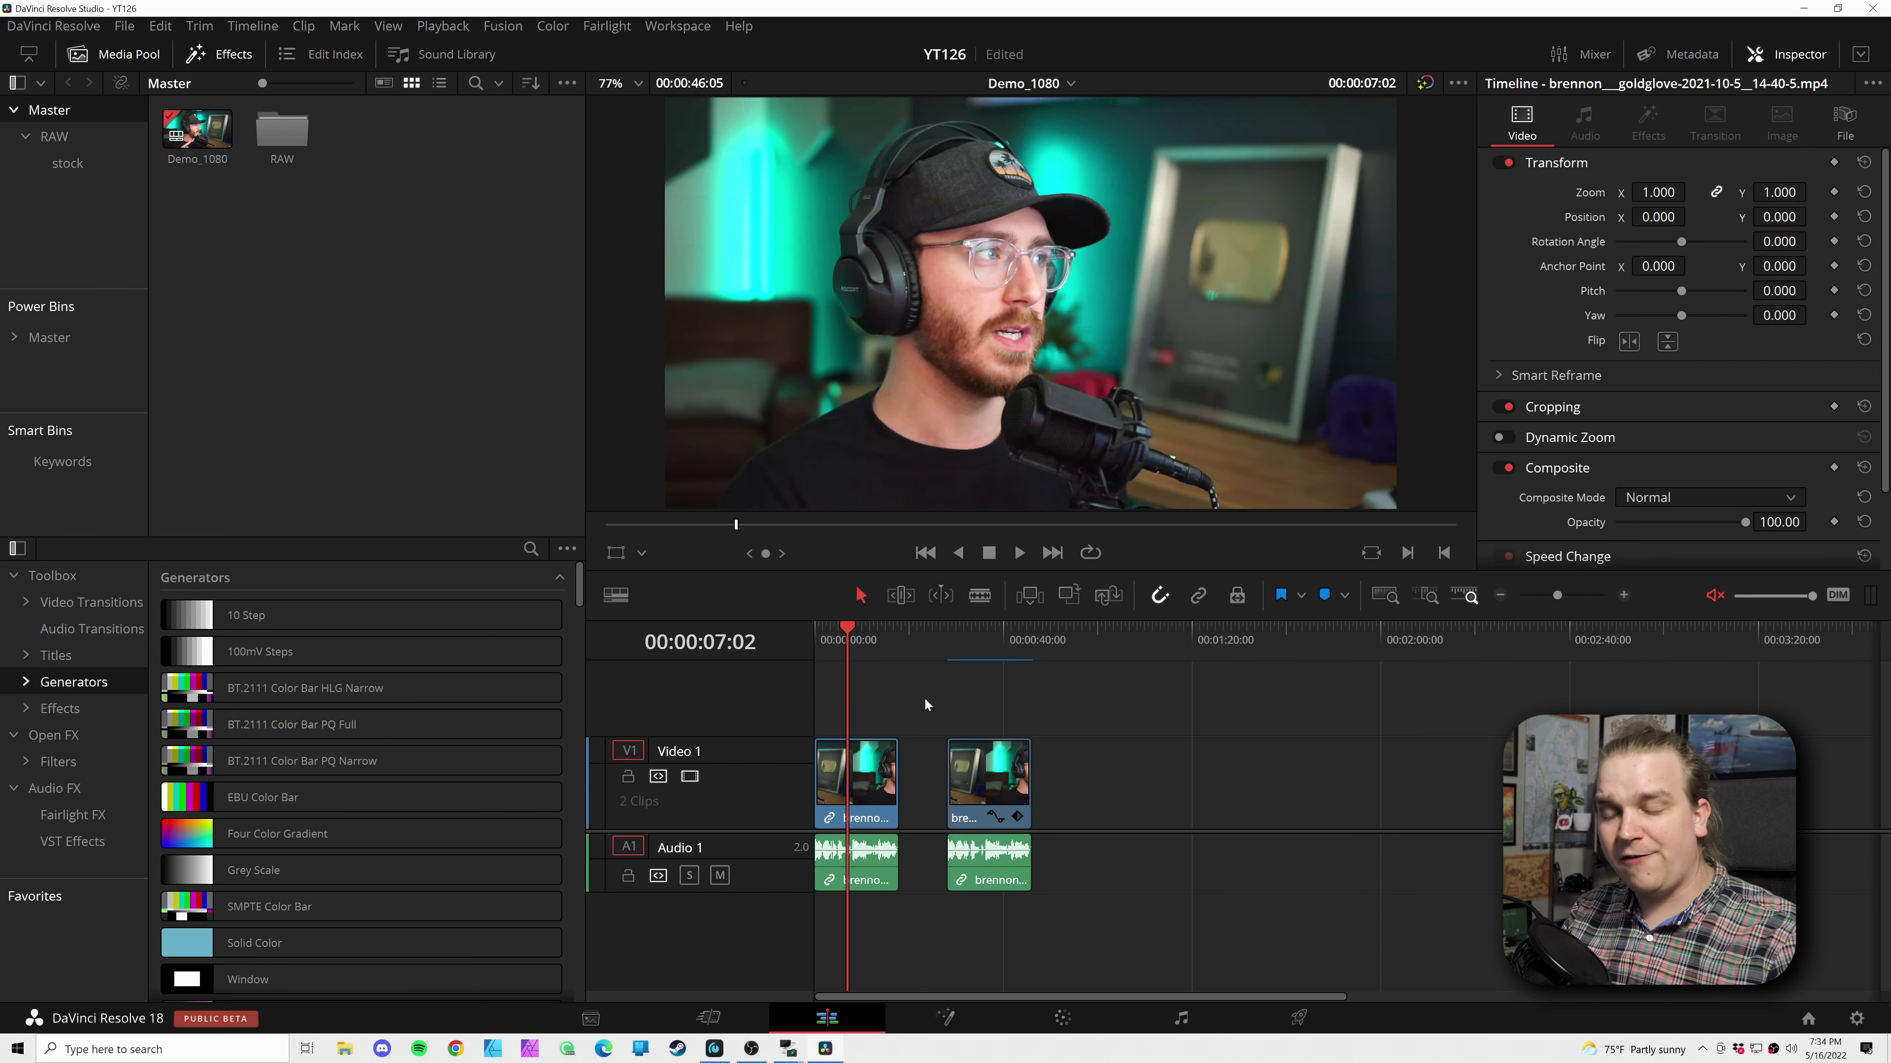
drag(830, 639, 814, 640)
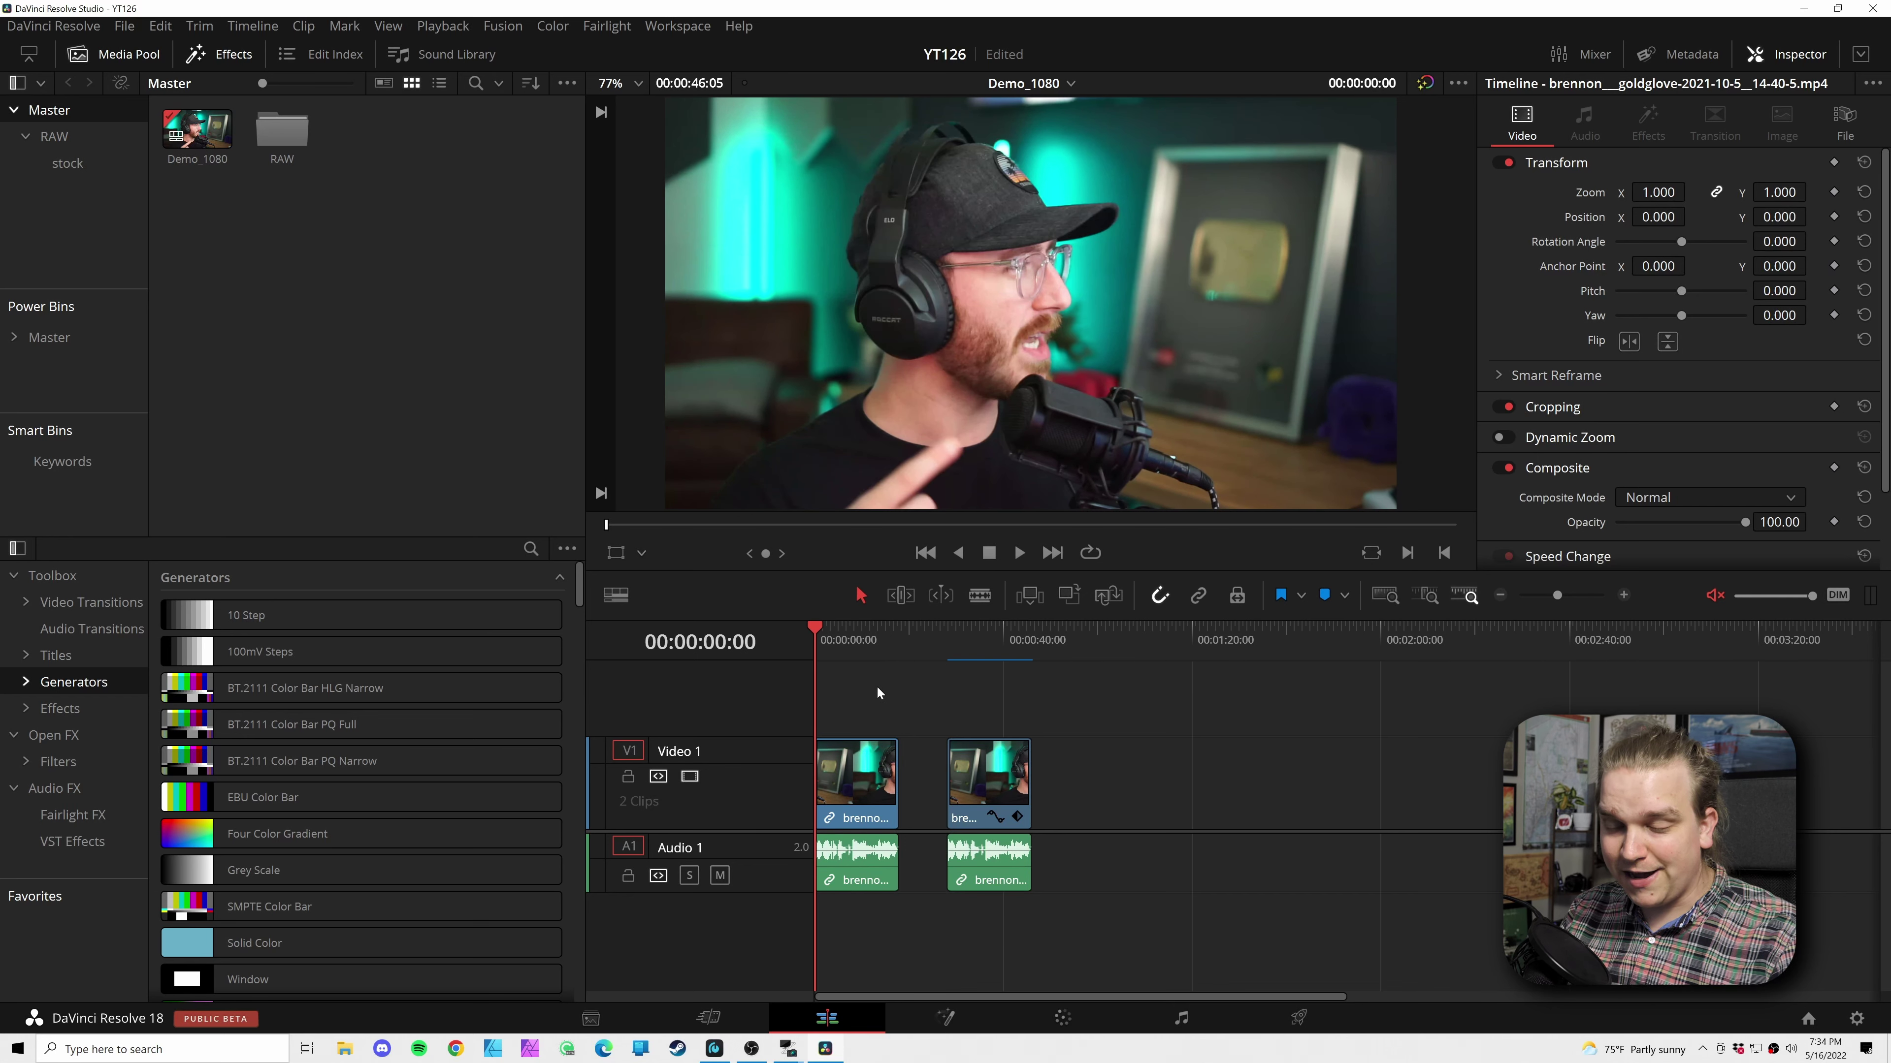
key(space)
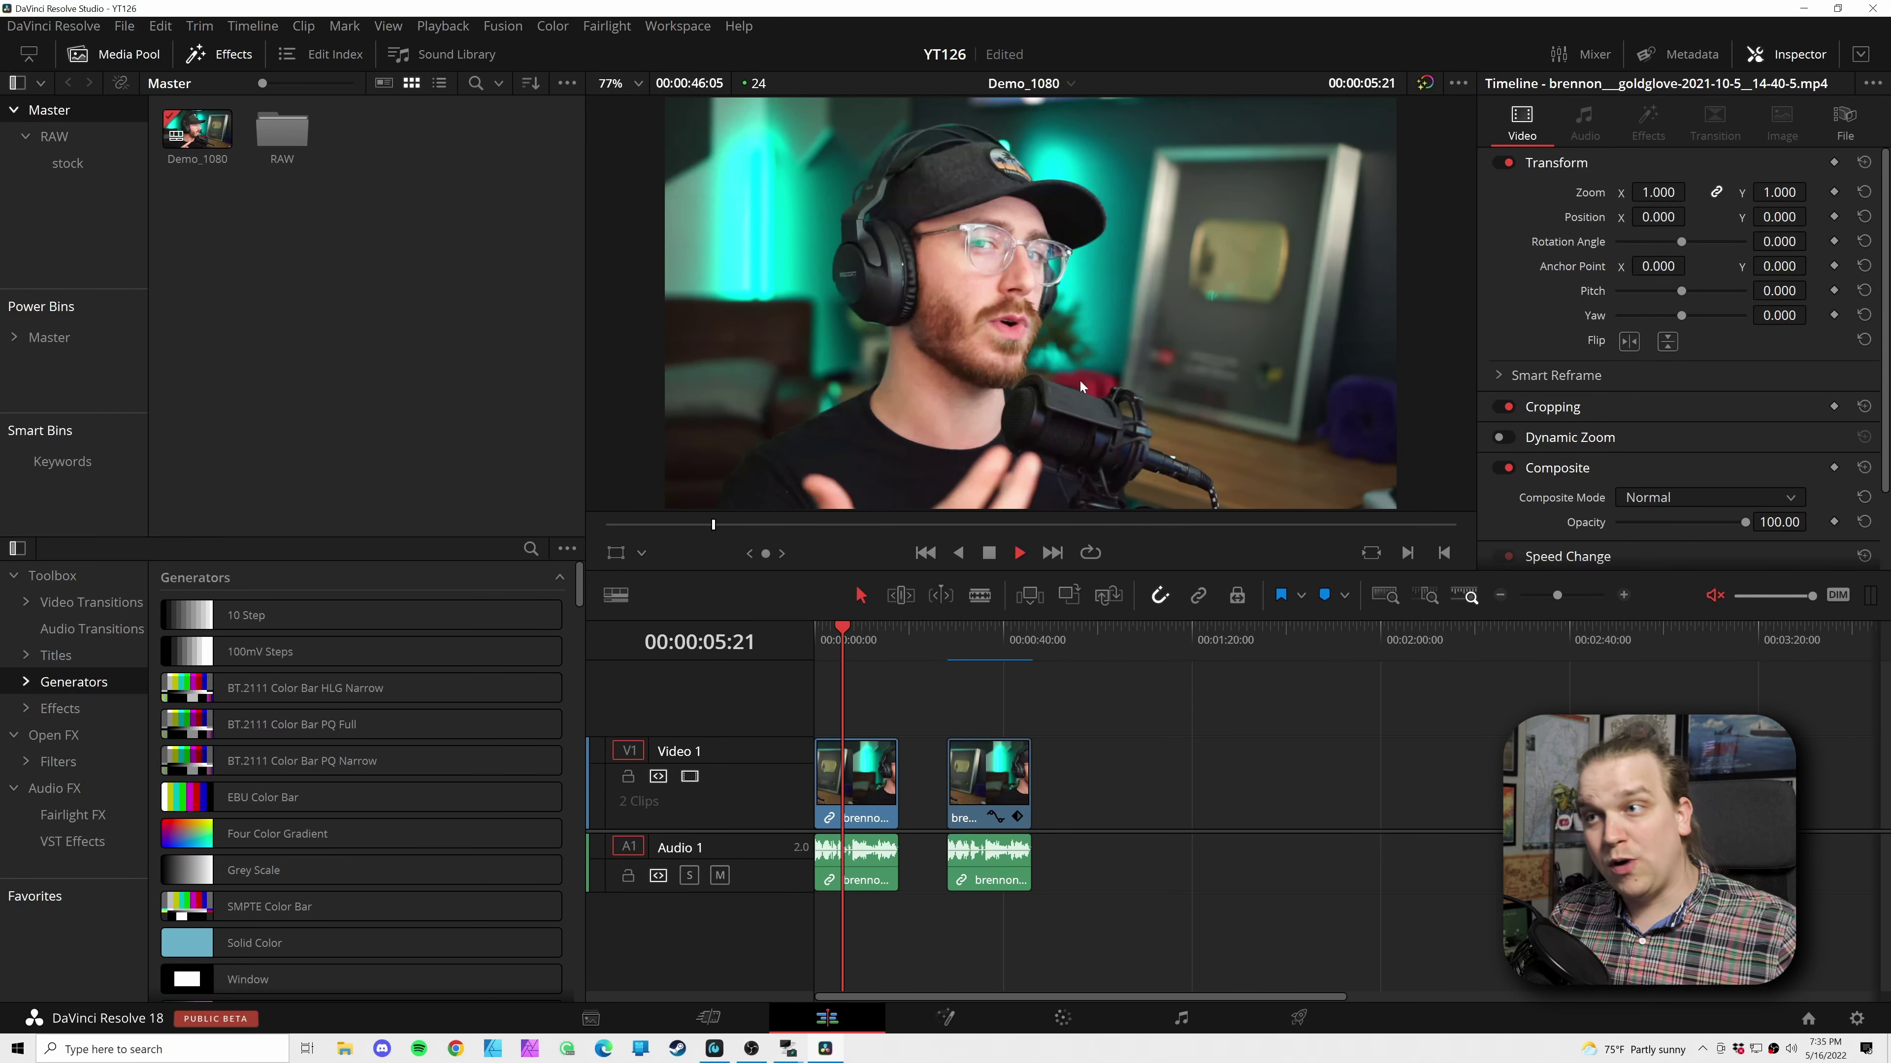
key(Home)
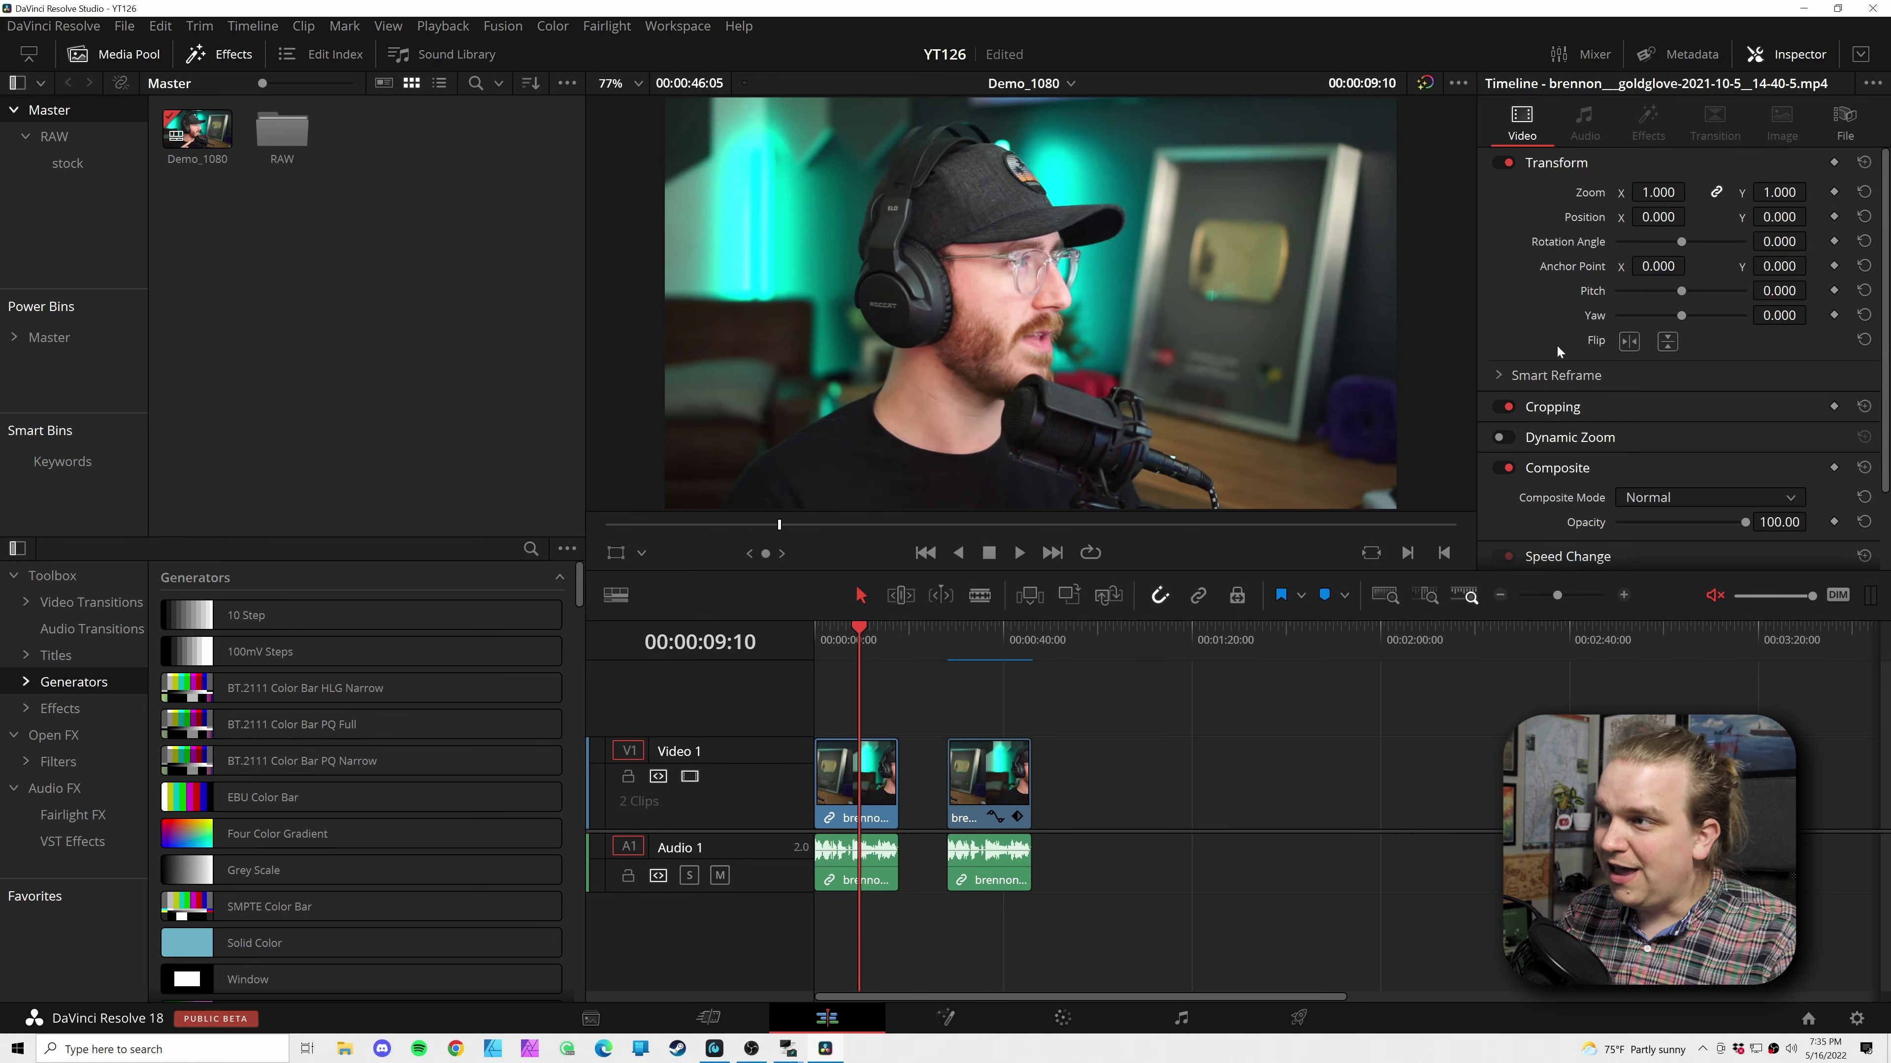
scroll(1557, 345, down, 2)
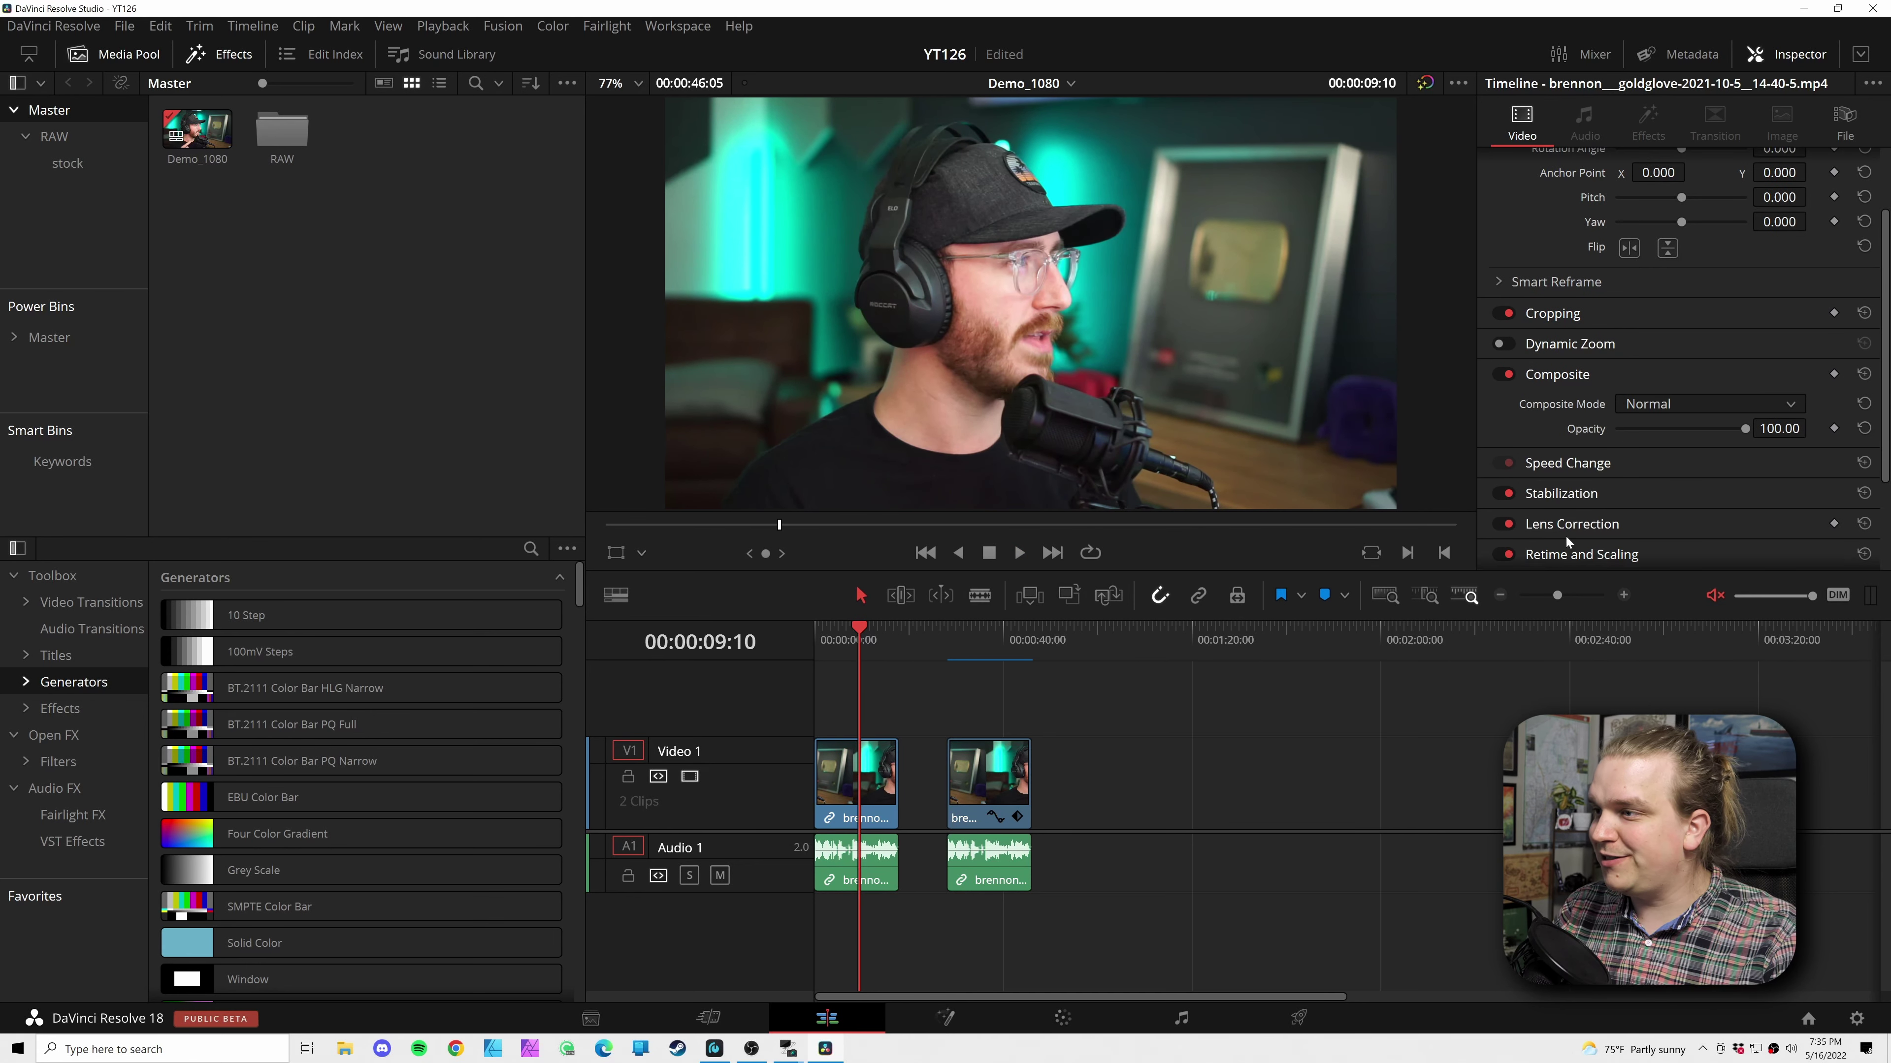
Step: Expand the first clip's Retime and Scaling section showing Project Settings, and replay it from the start
click(1570, 554)
scroll(1578, 491, down, 3)
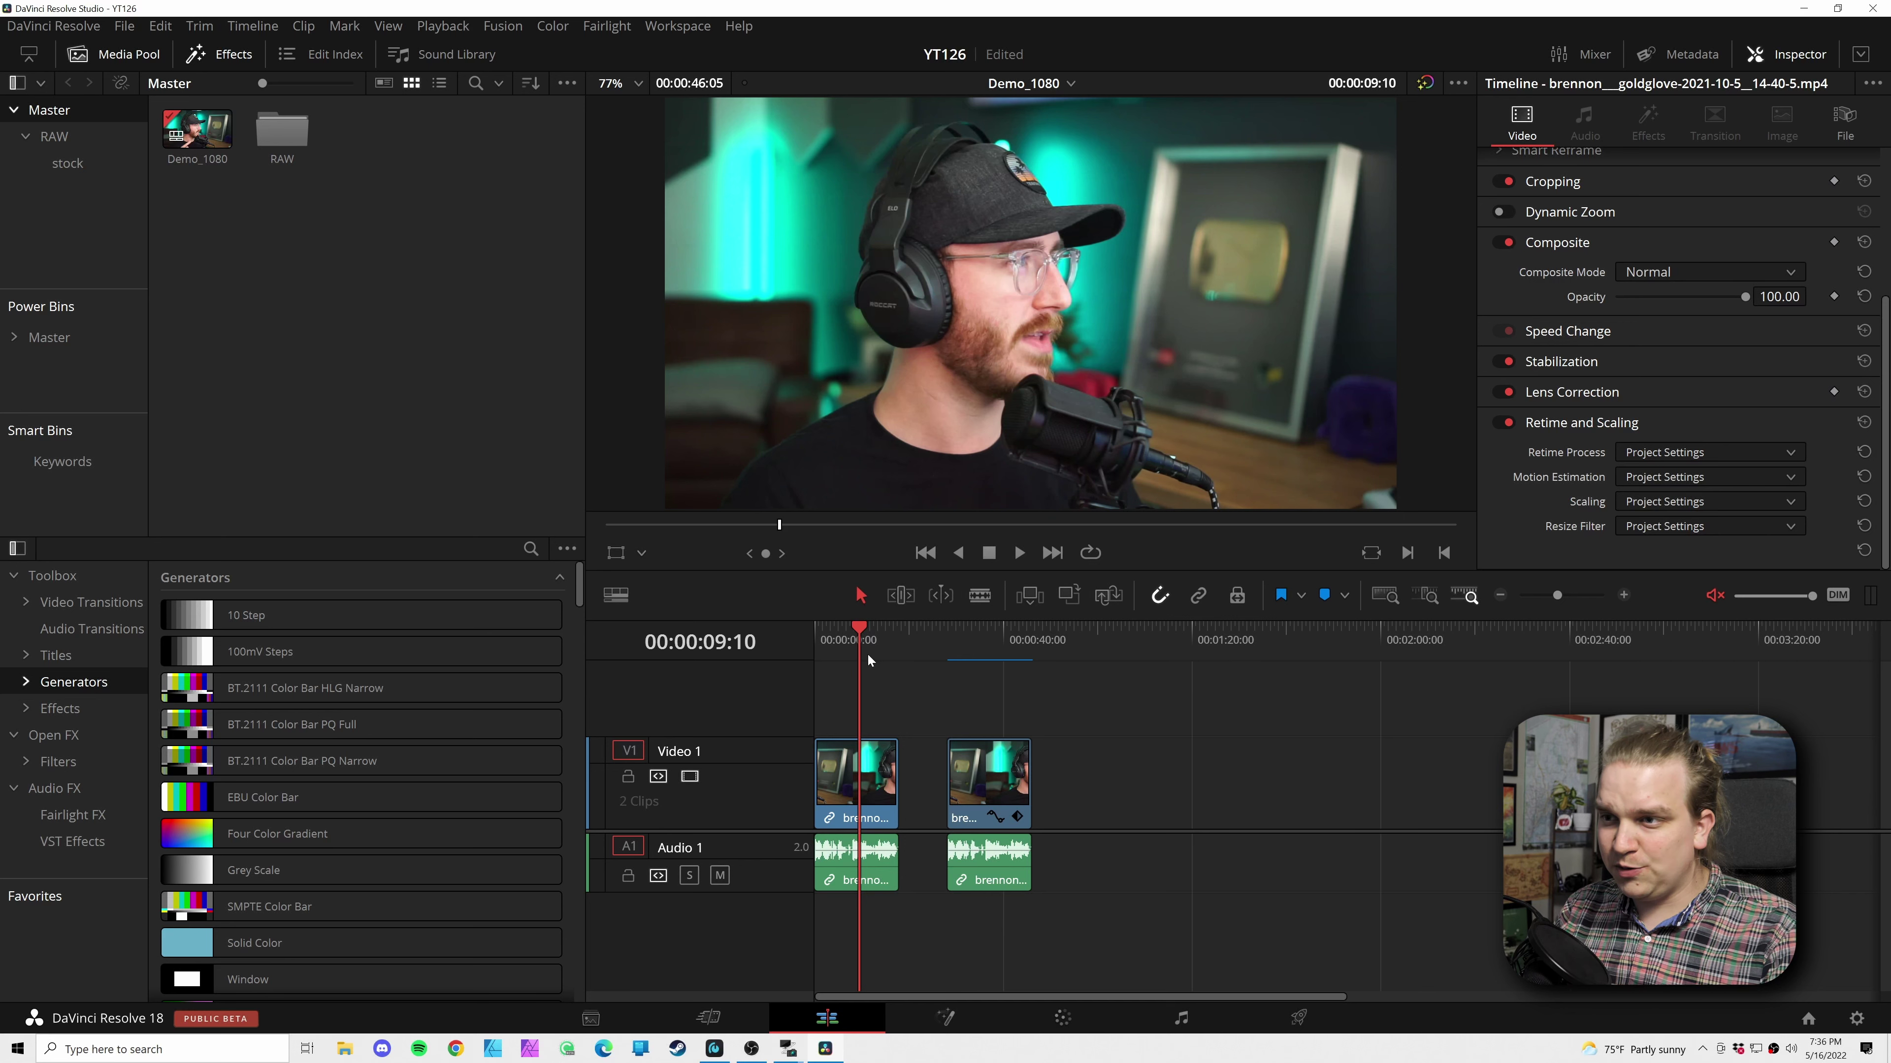
drag(867, 653, 713, 662)
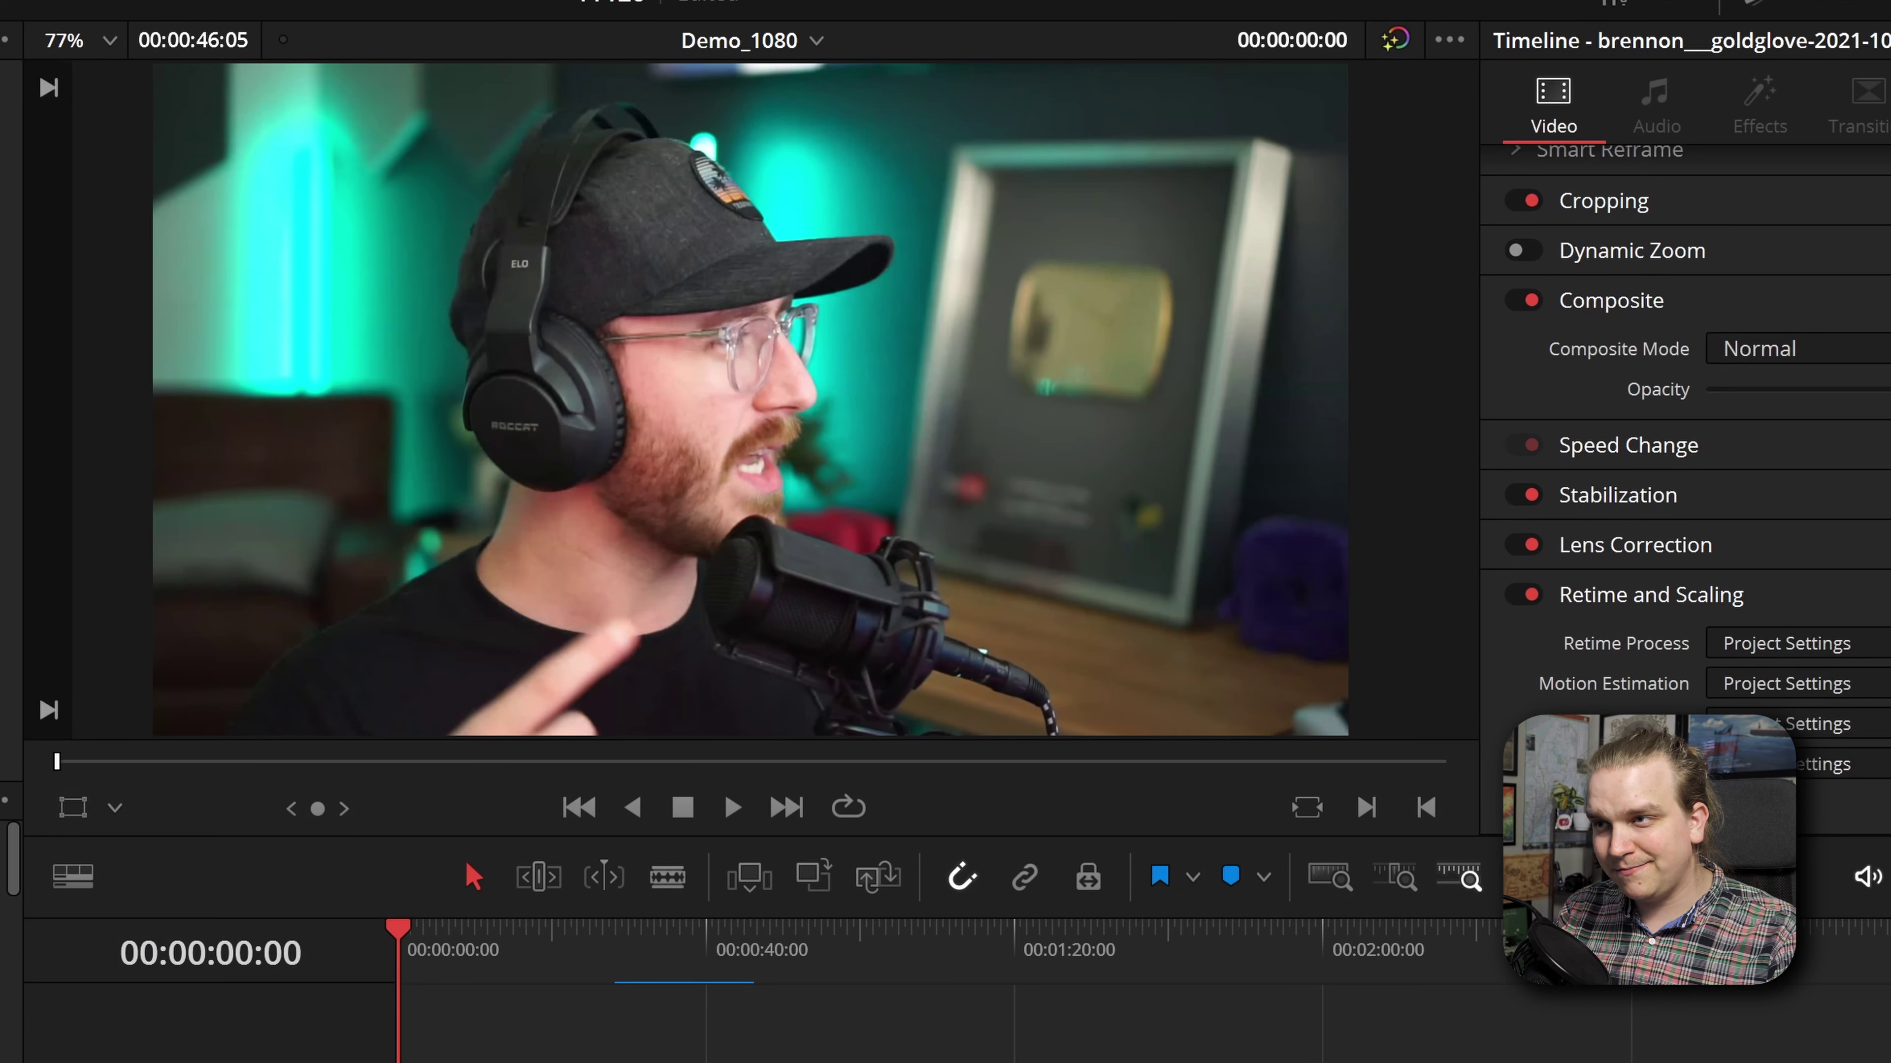
key(space)
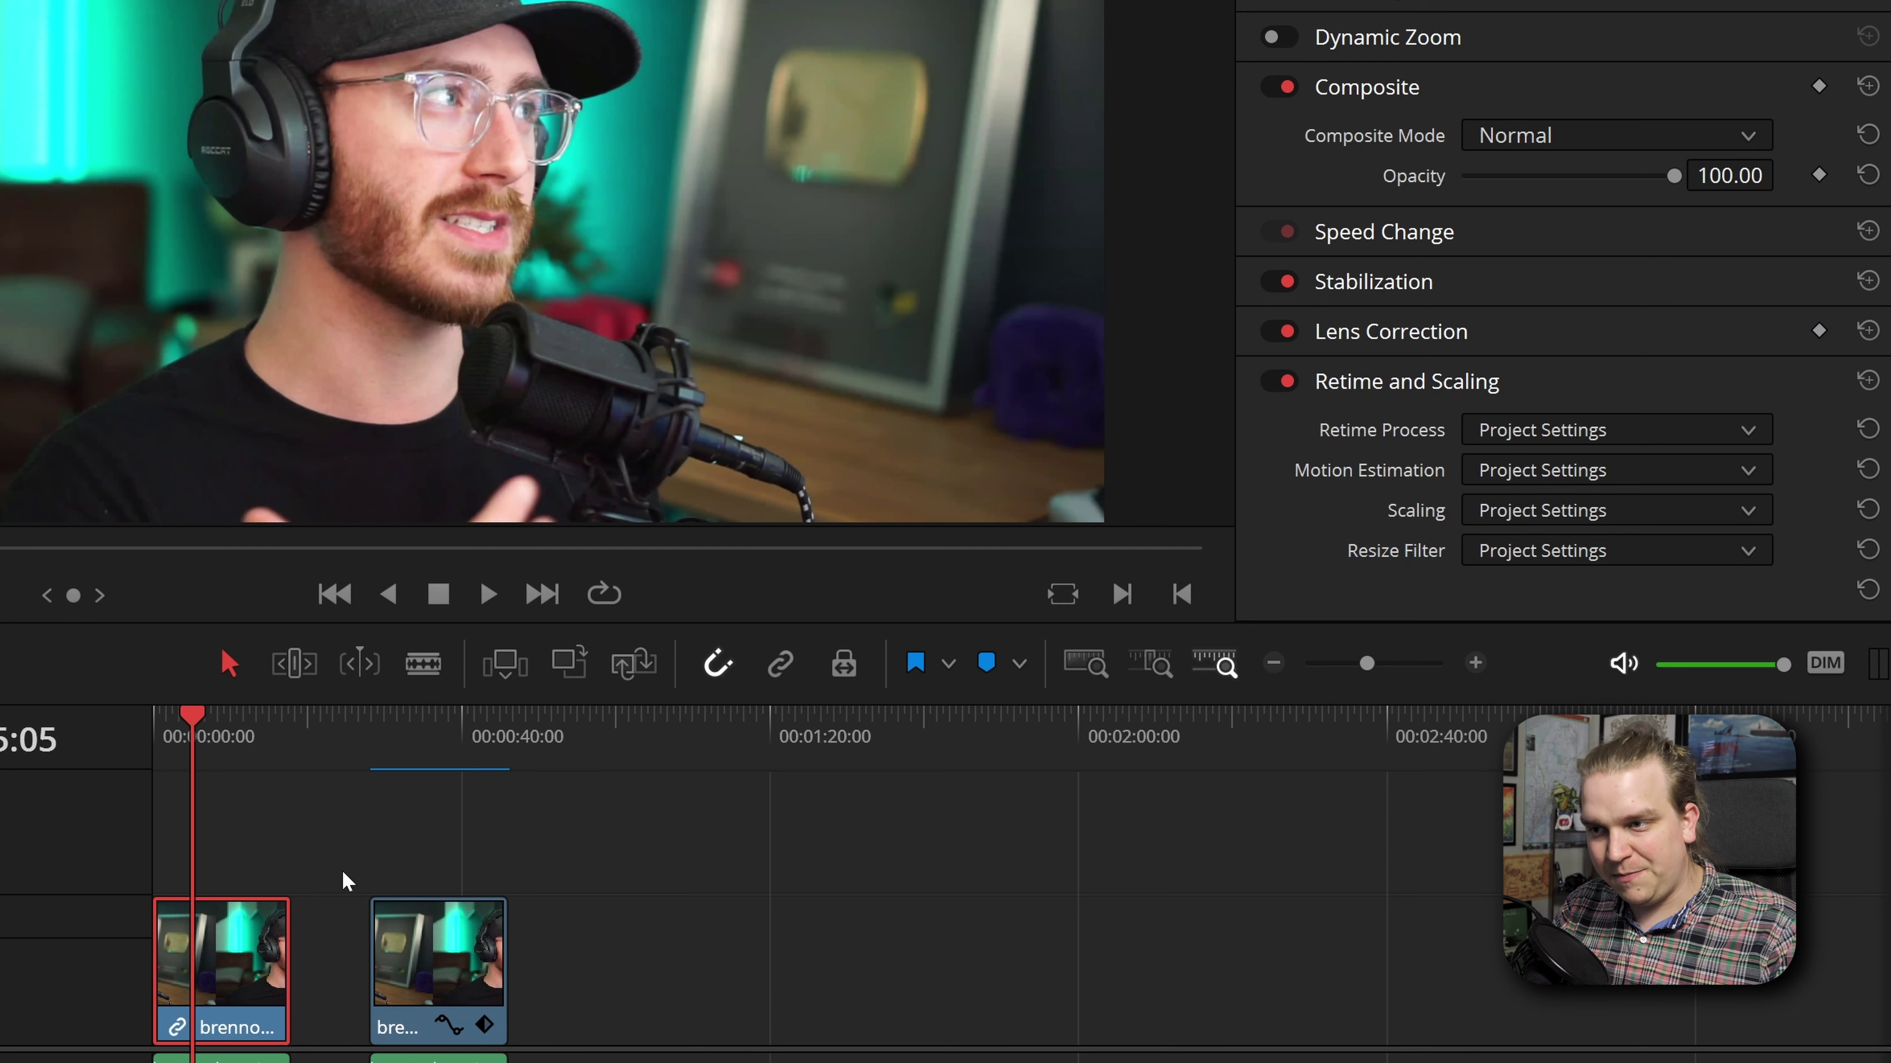
Step: Select the second, slowed clip and set Retime Process to Optical Flow with Speed Warp motion estimation
click(435, 750)
click(450, 987)
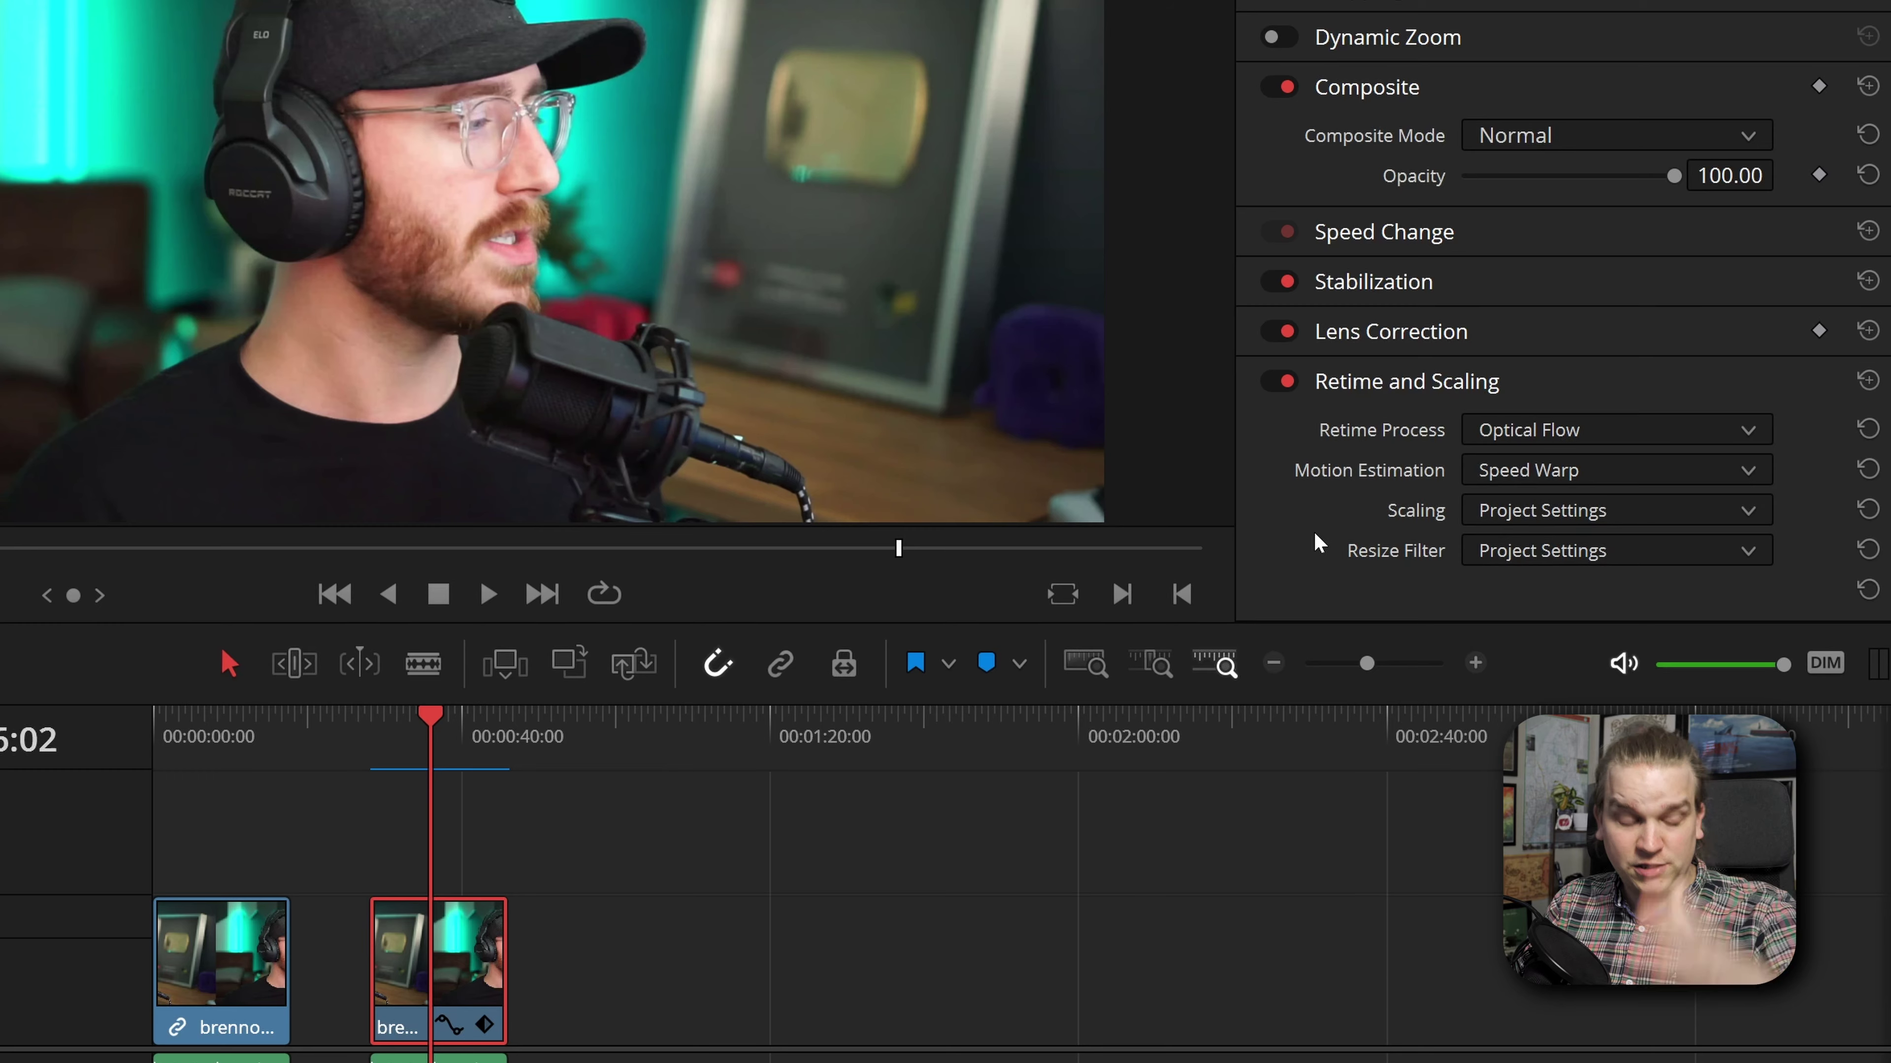
click(1578, 432)
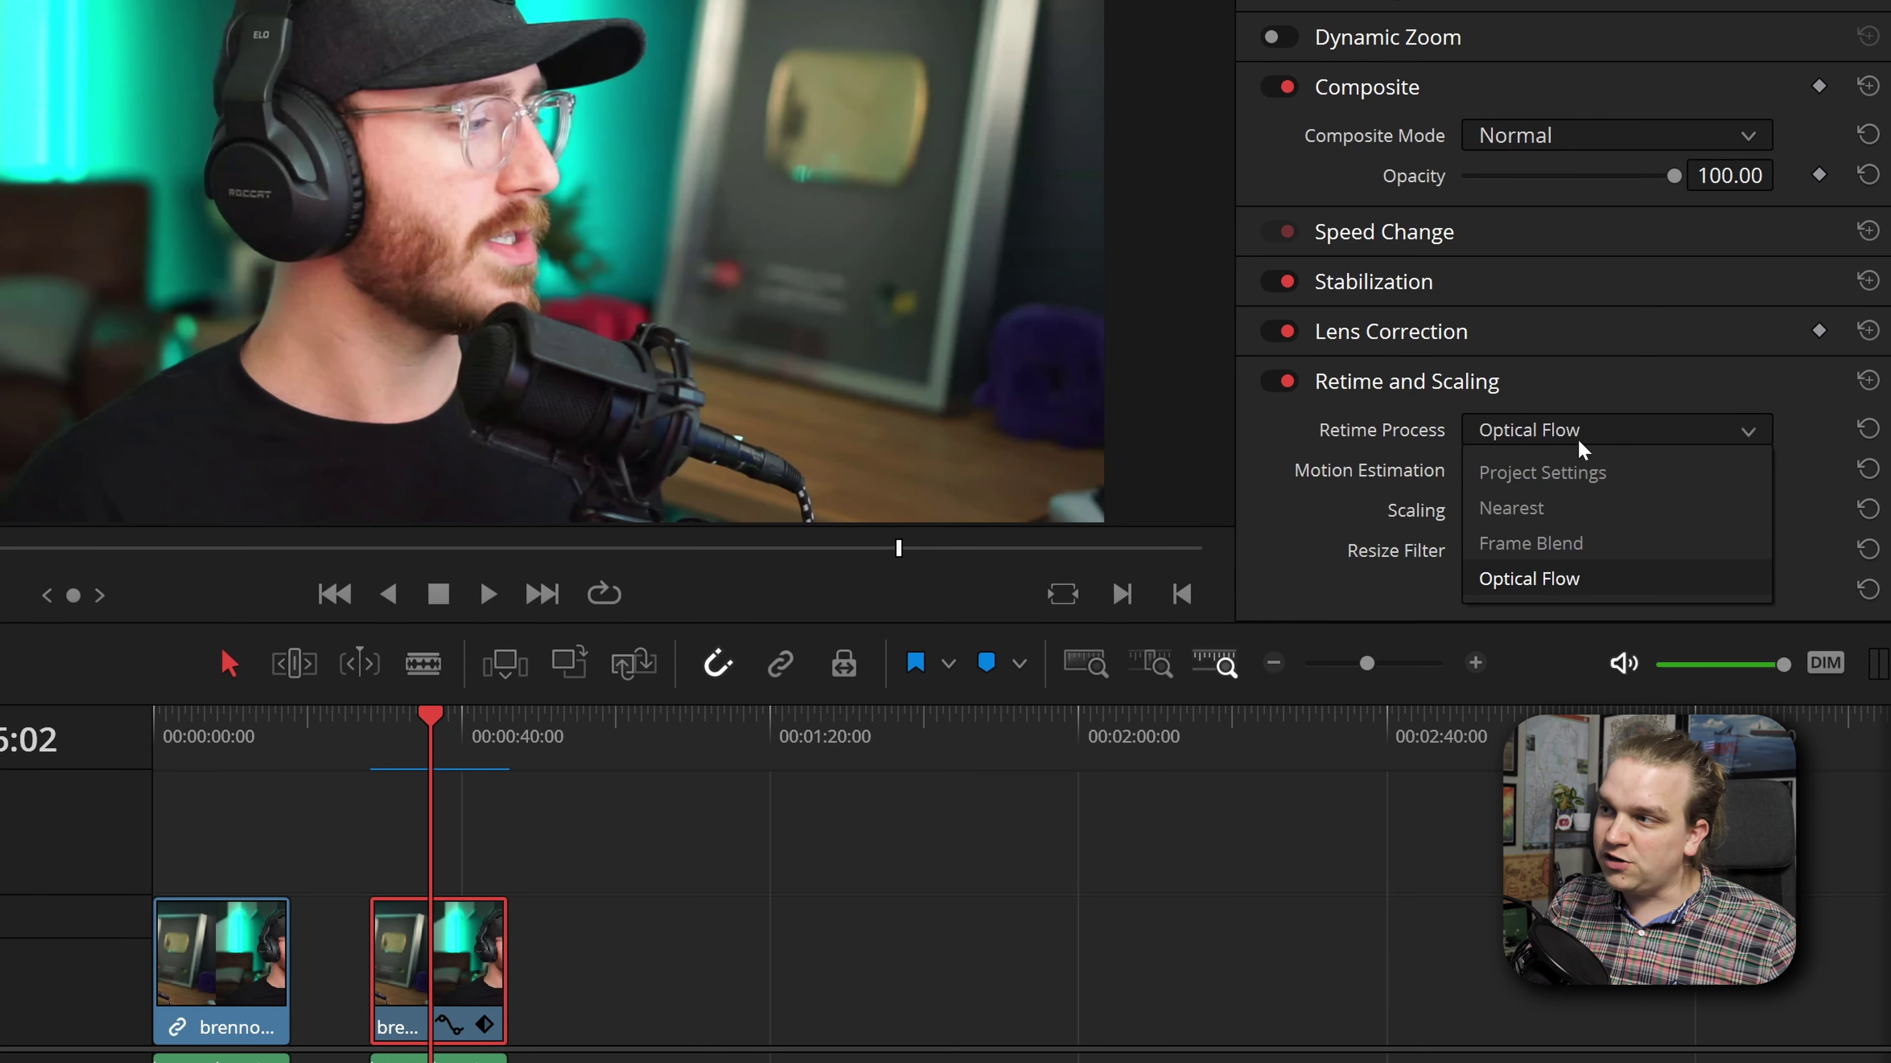
click(1489, 474)
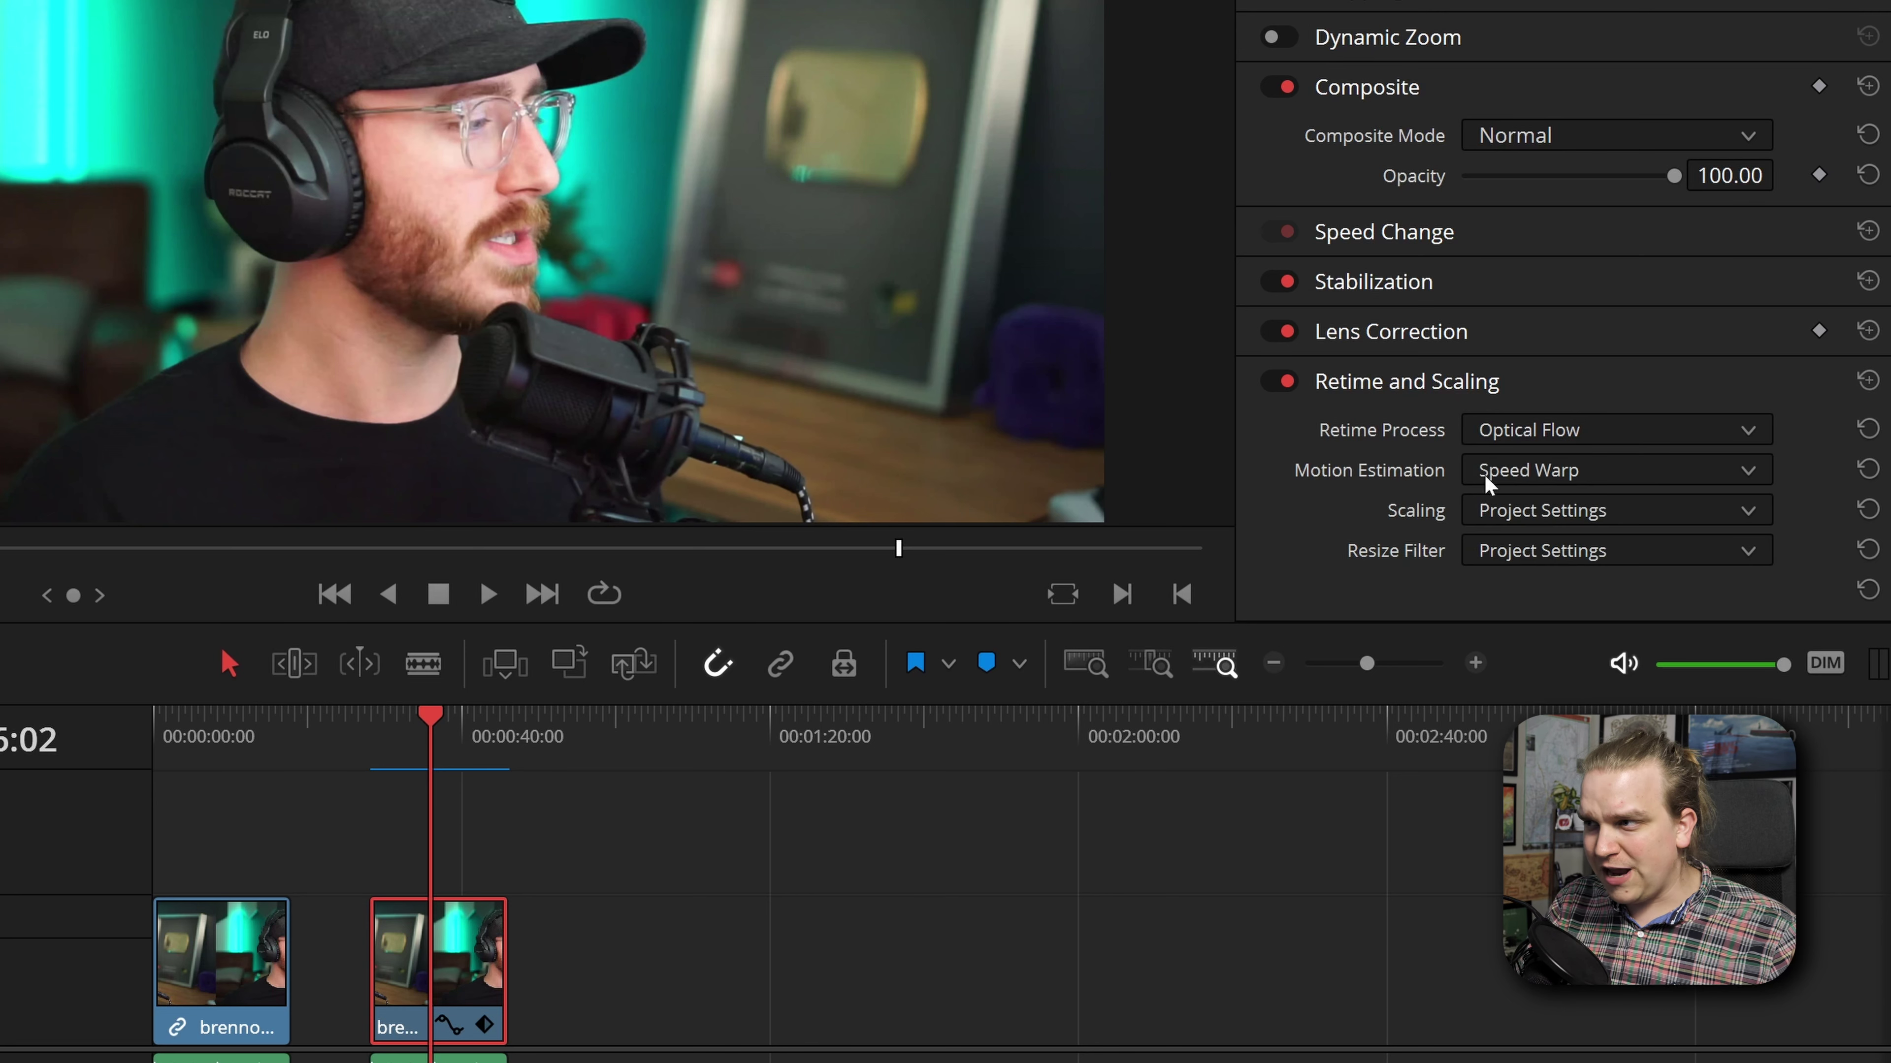
click(1502, 471)
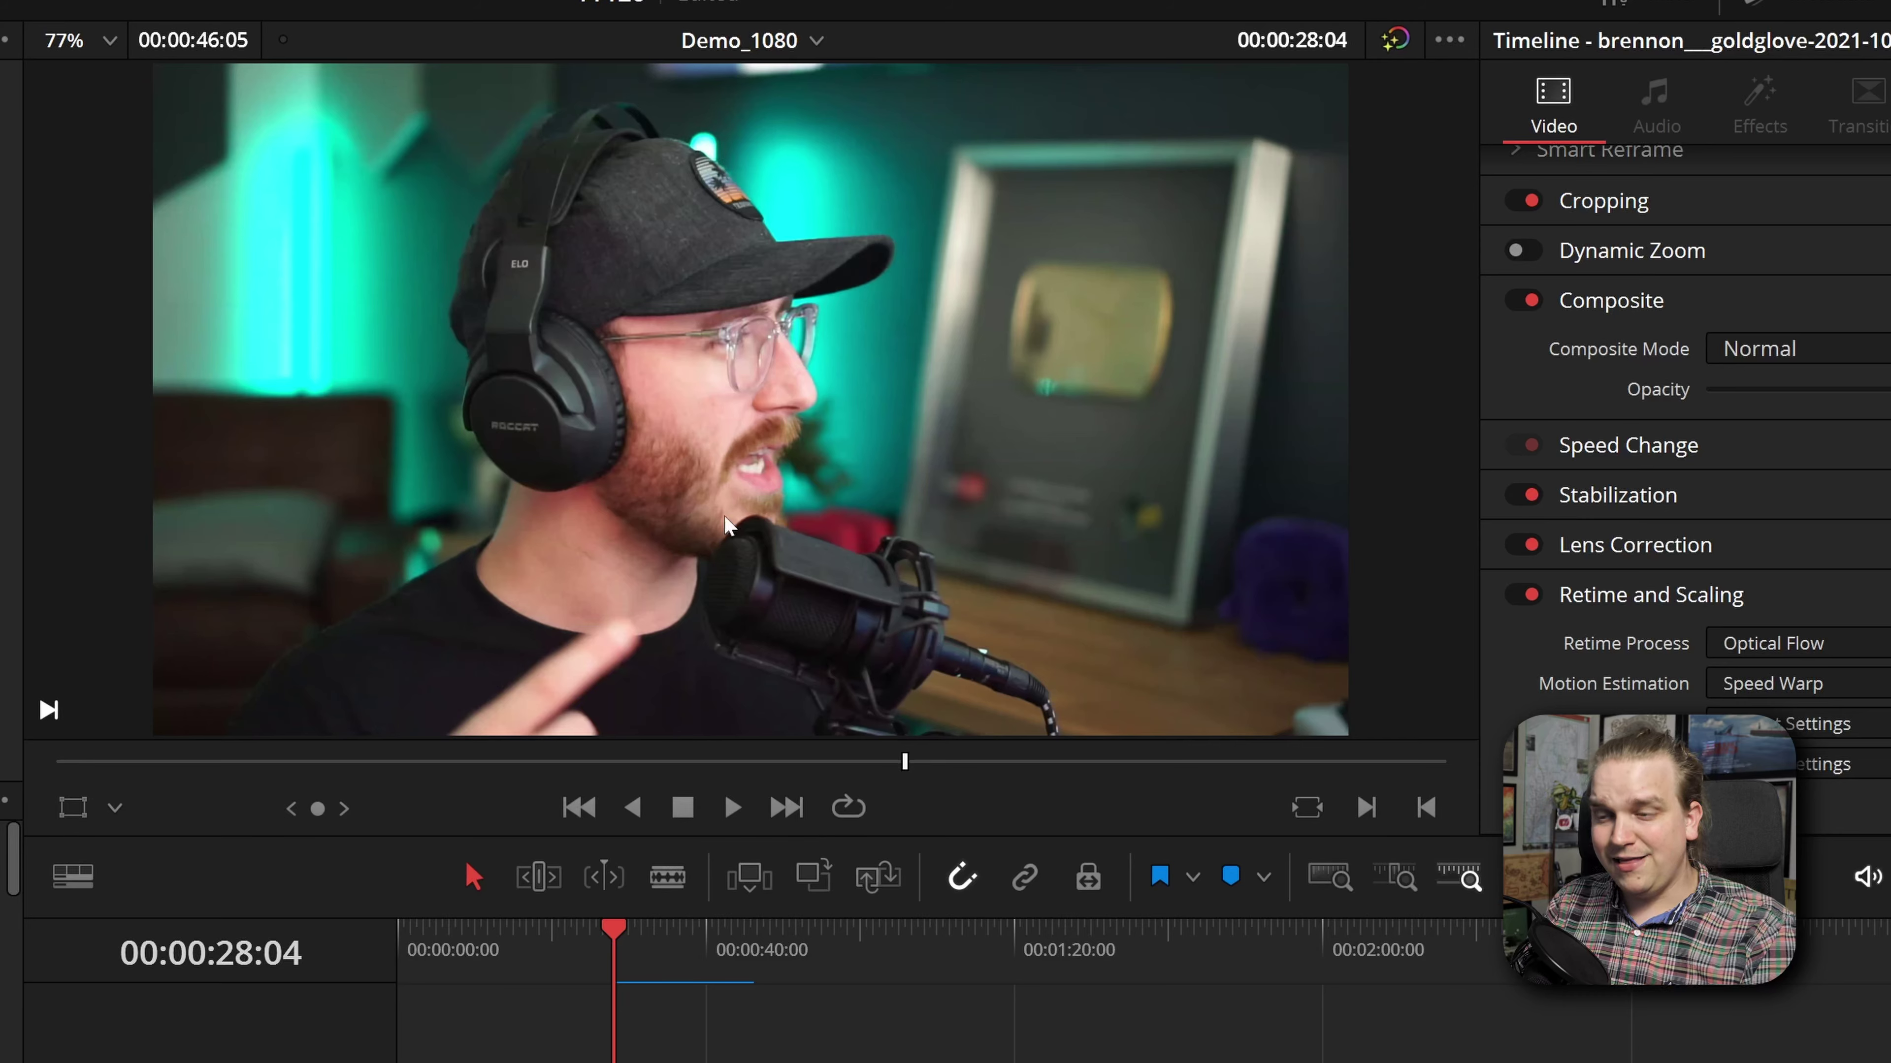
Step: Mute the timeline audio, review the Speed Warp clip in playback, then rewind to the stock clip's start
click(1867, 876)
key(space)
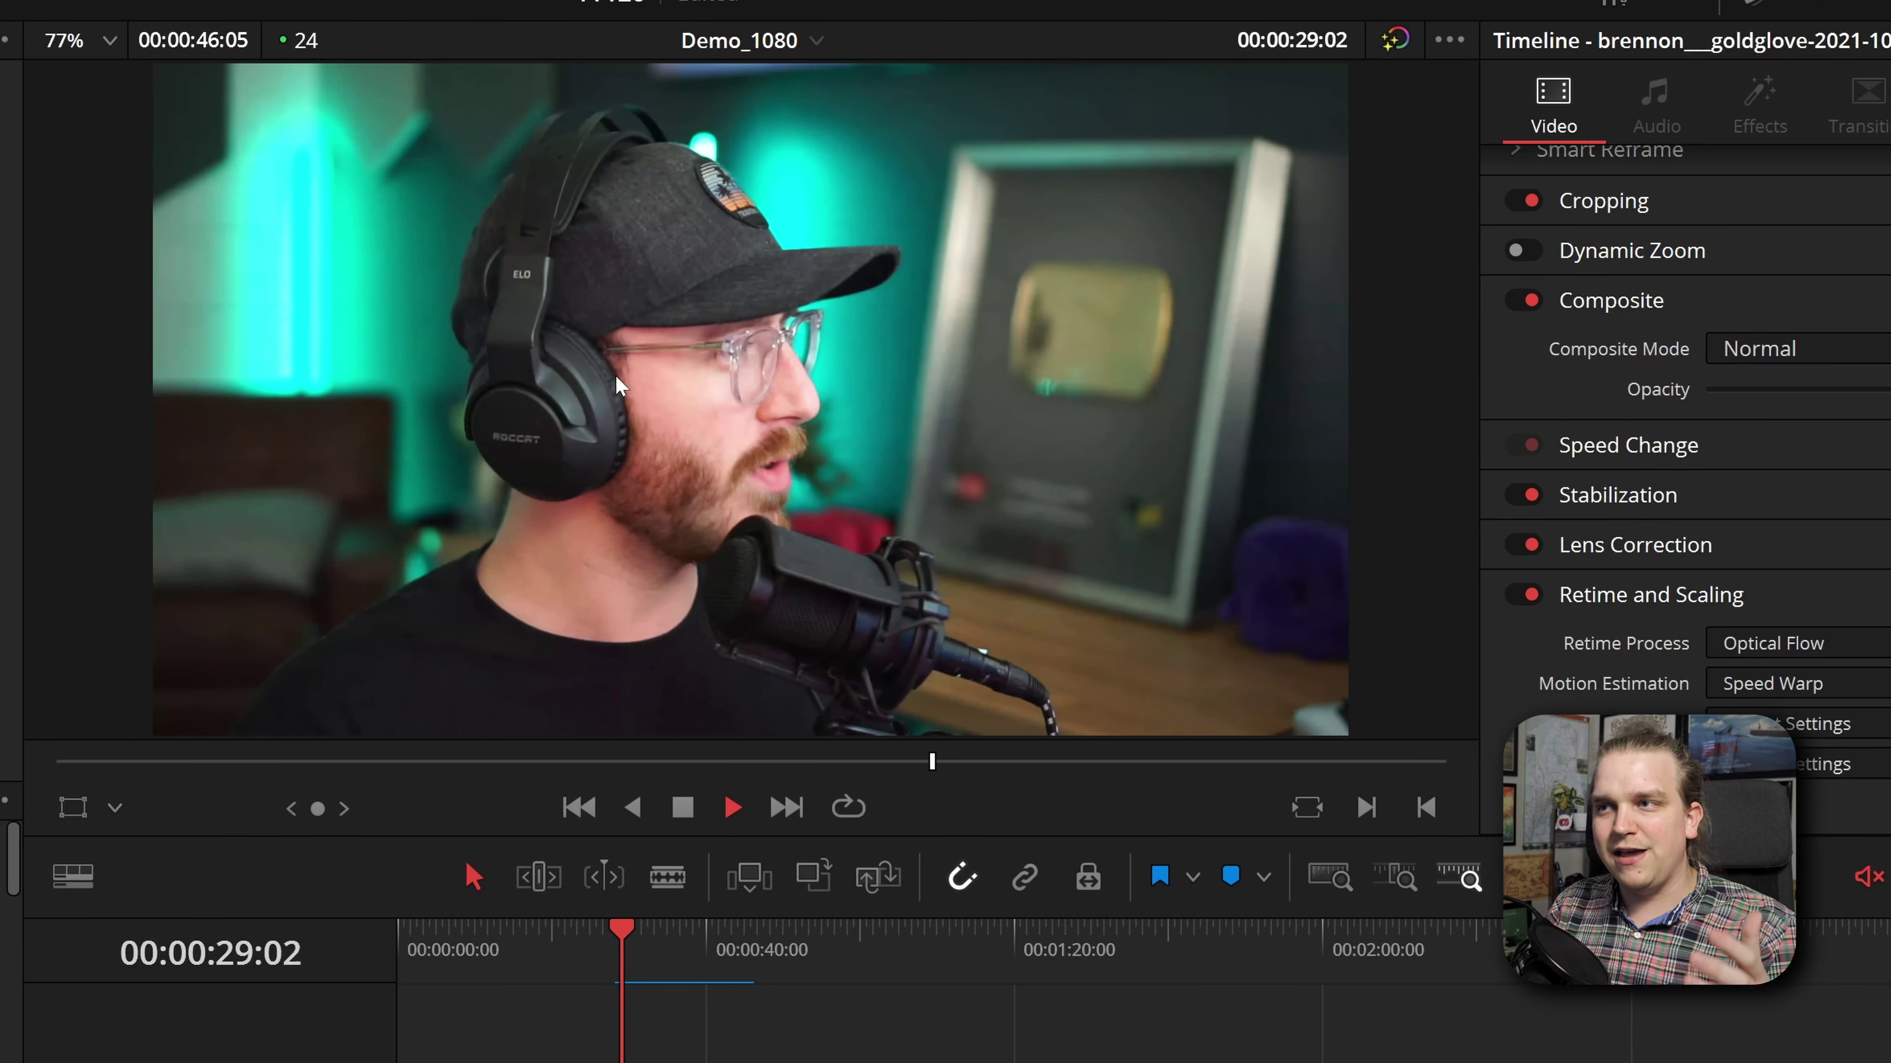
key(space)
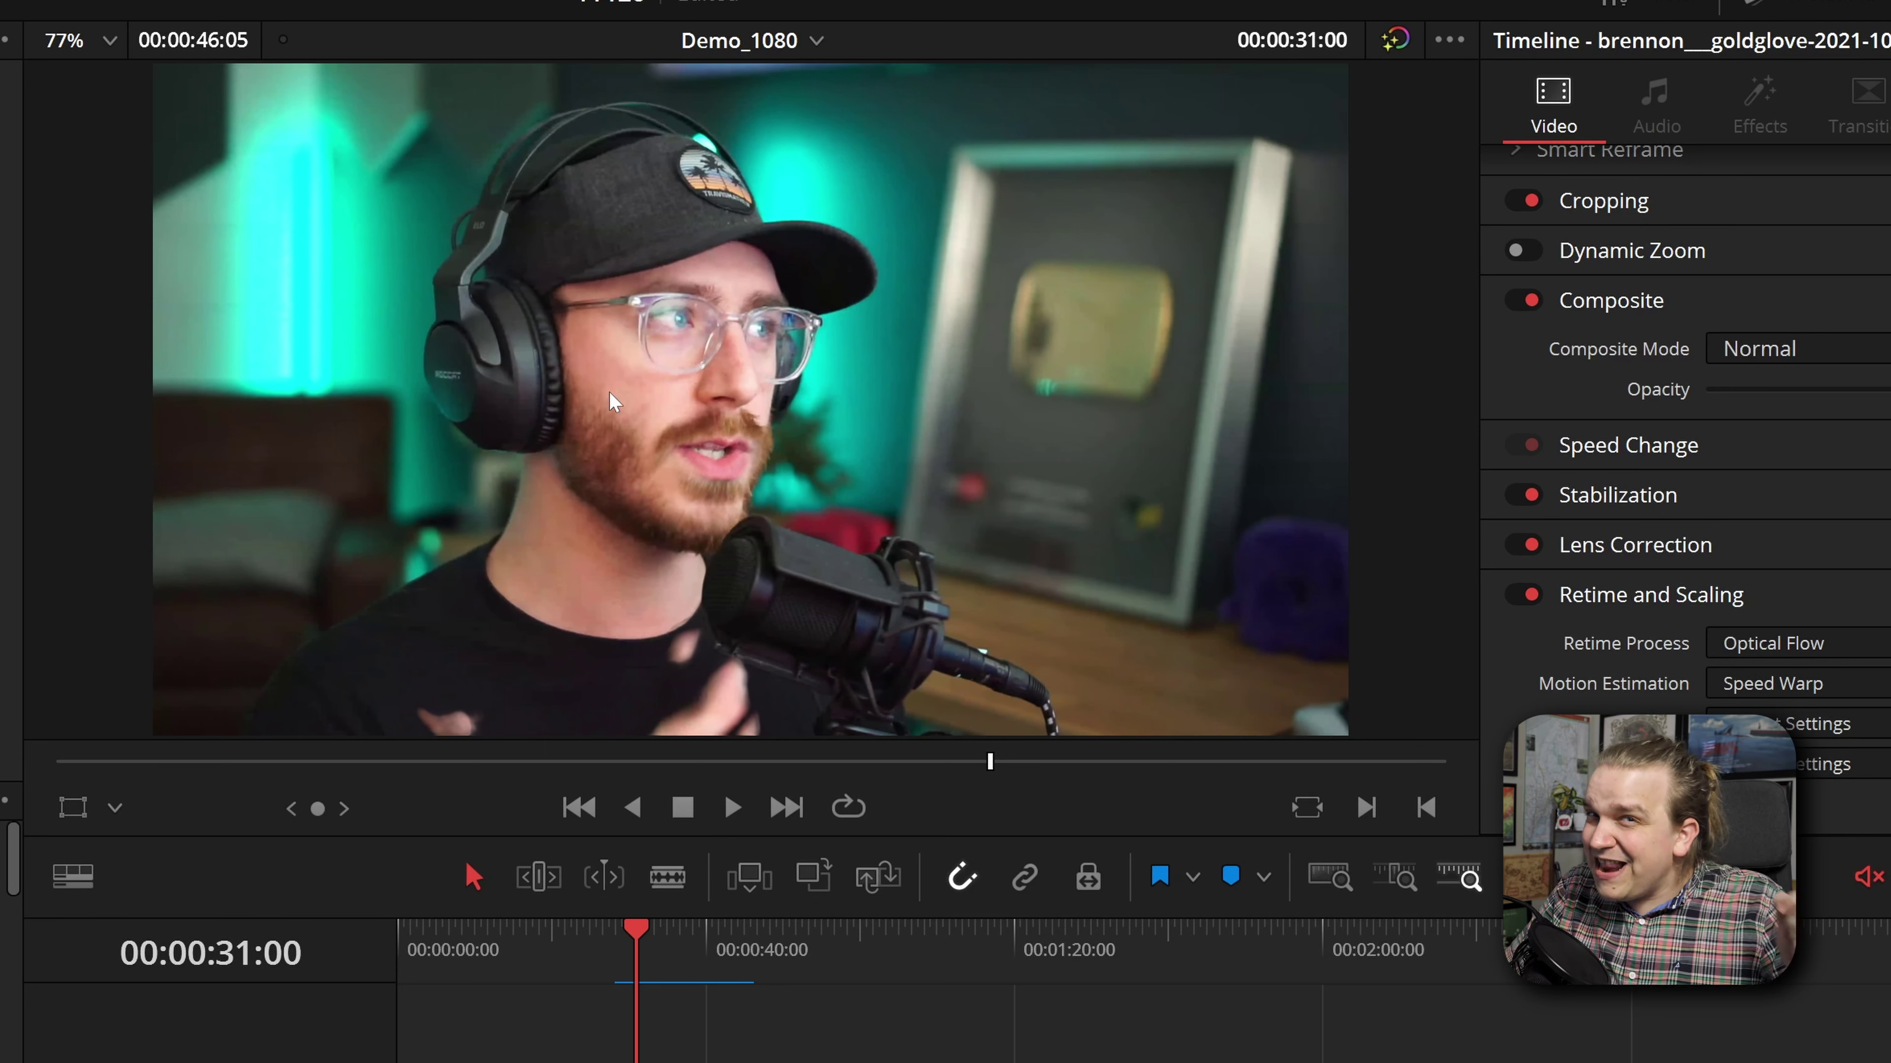
key(space)
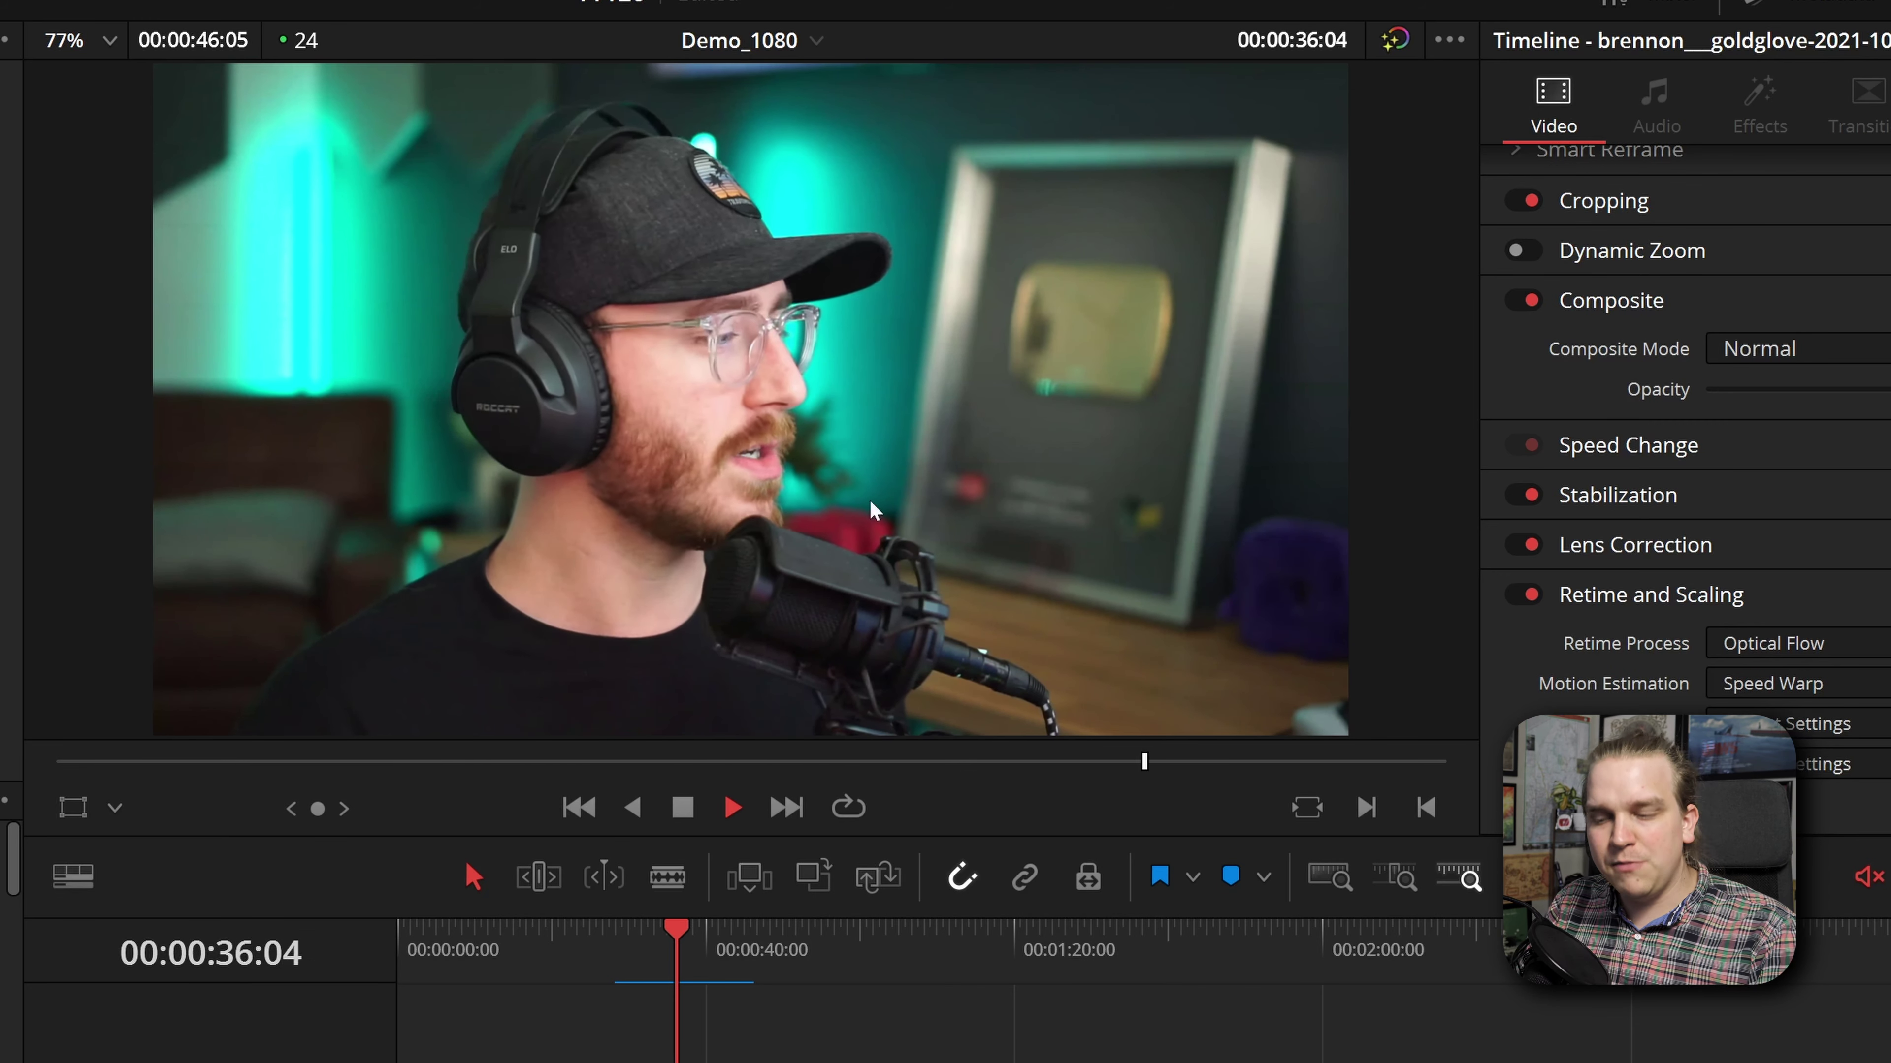
key(space)
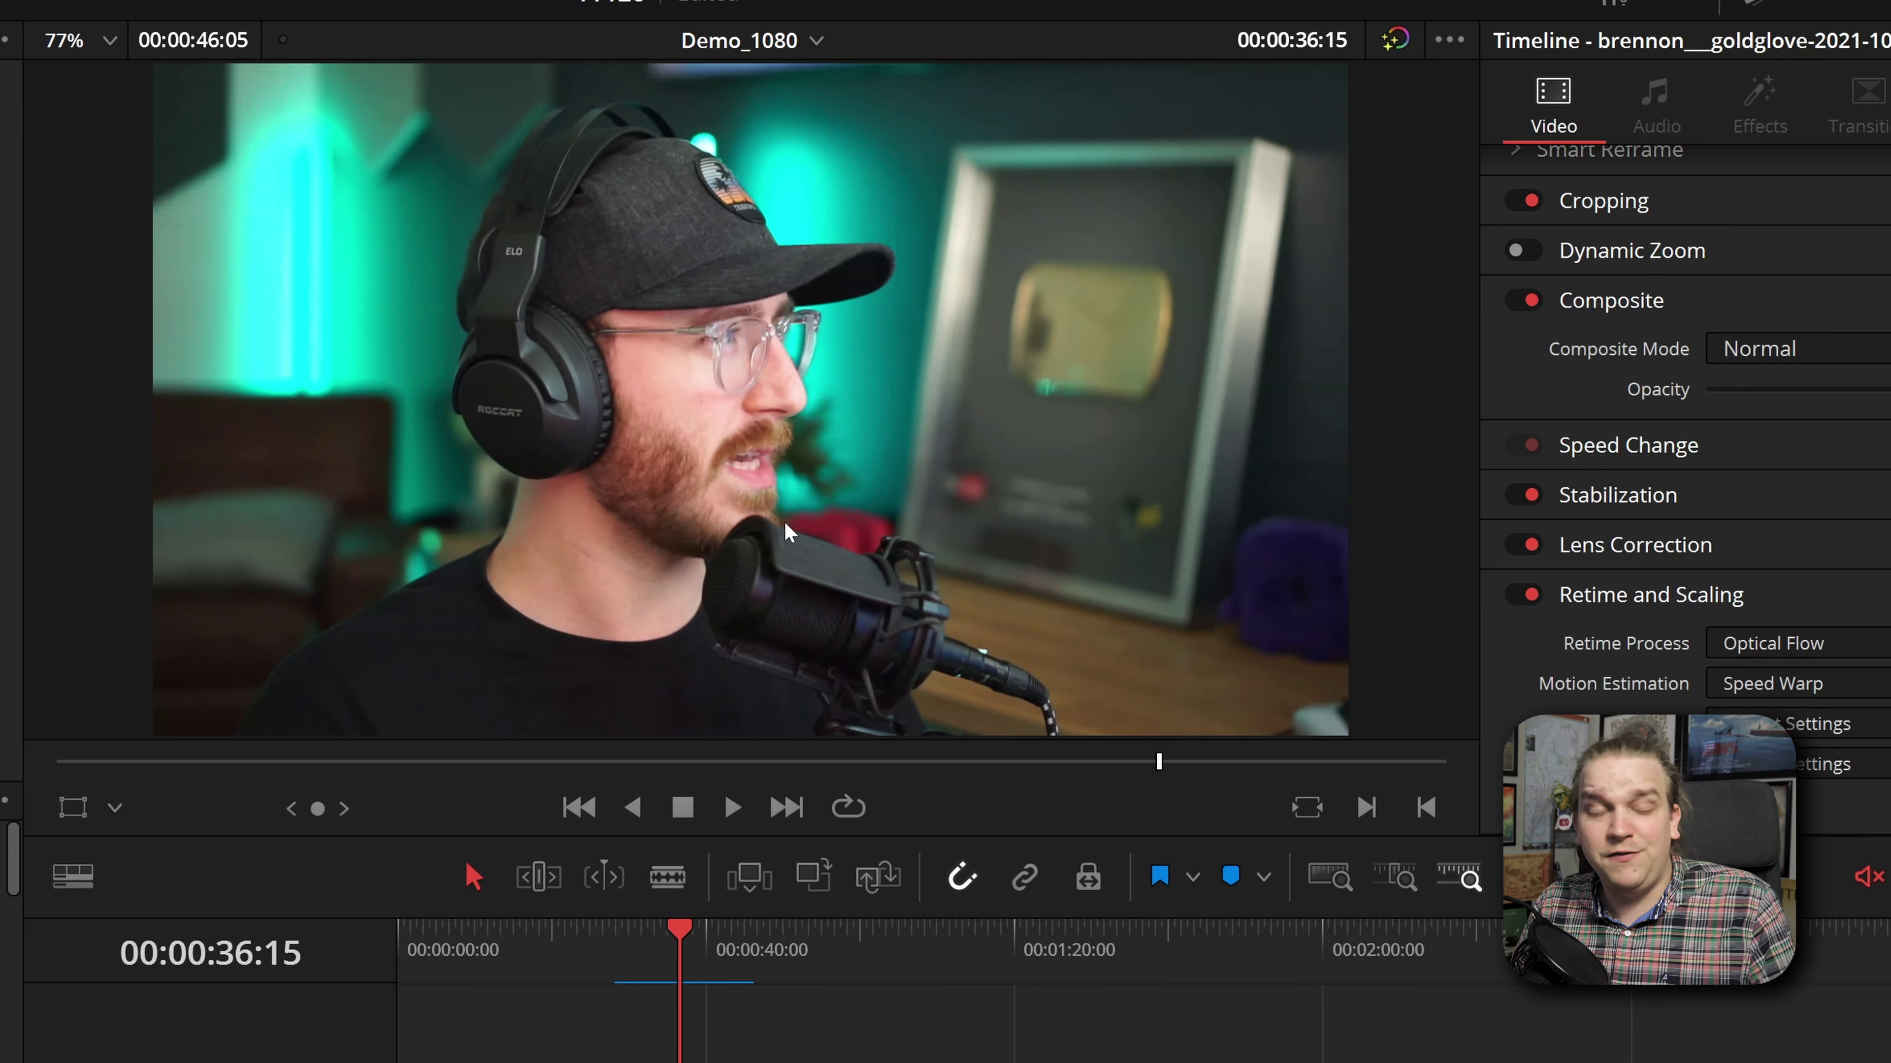
key(space)
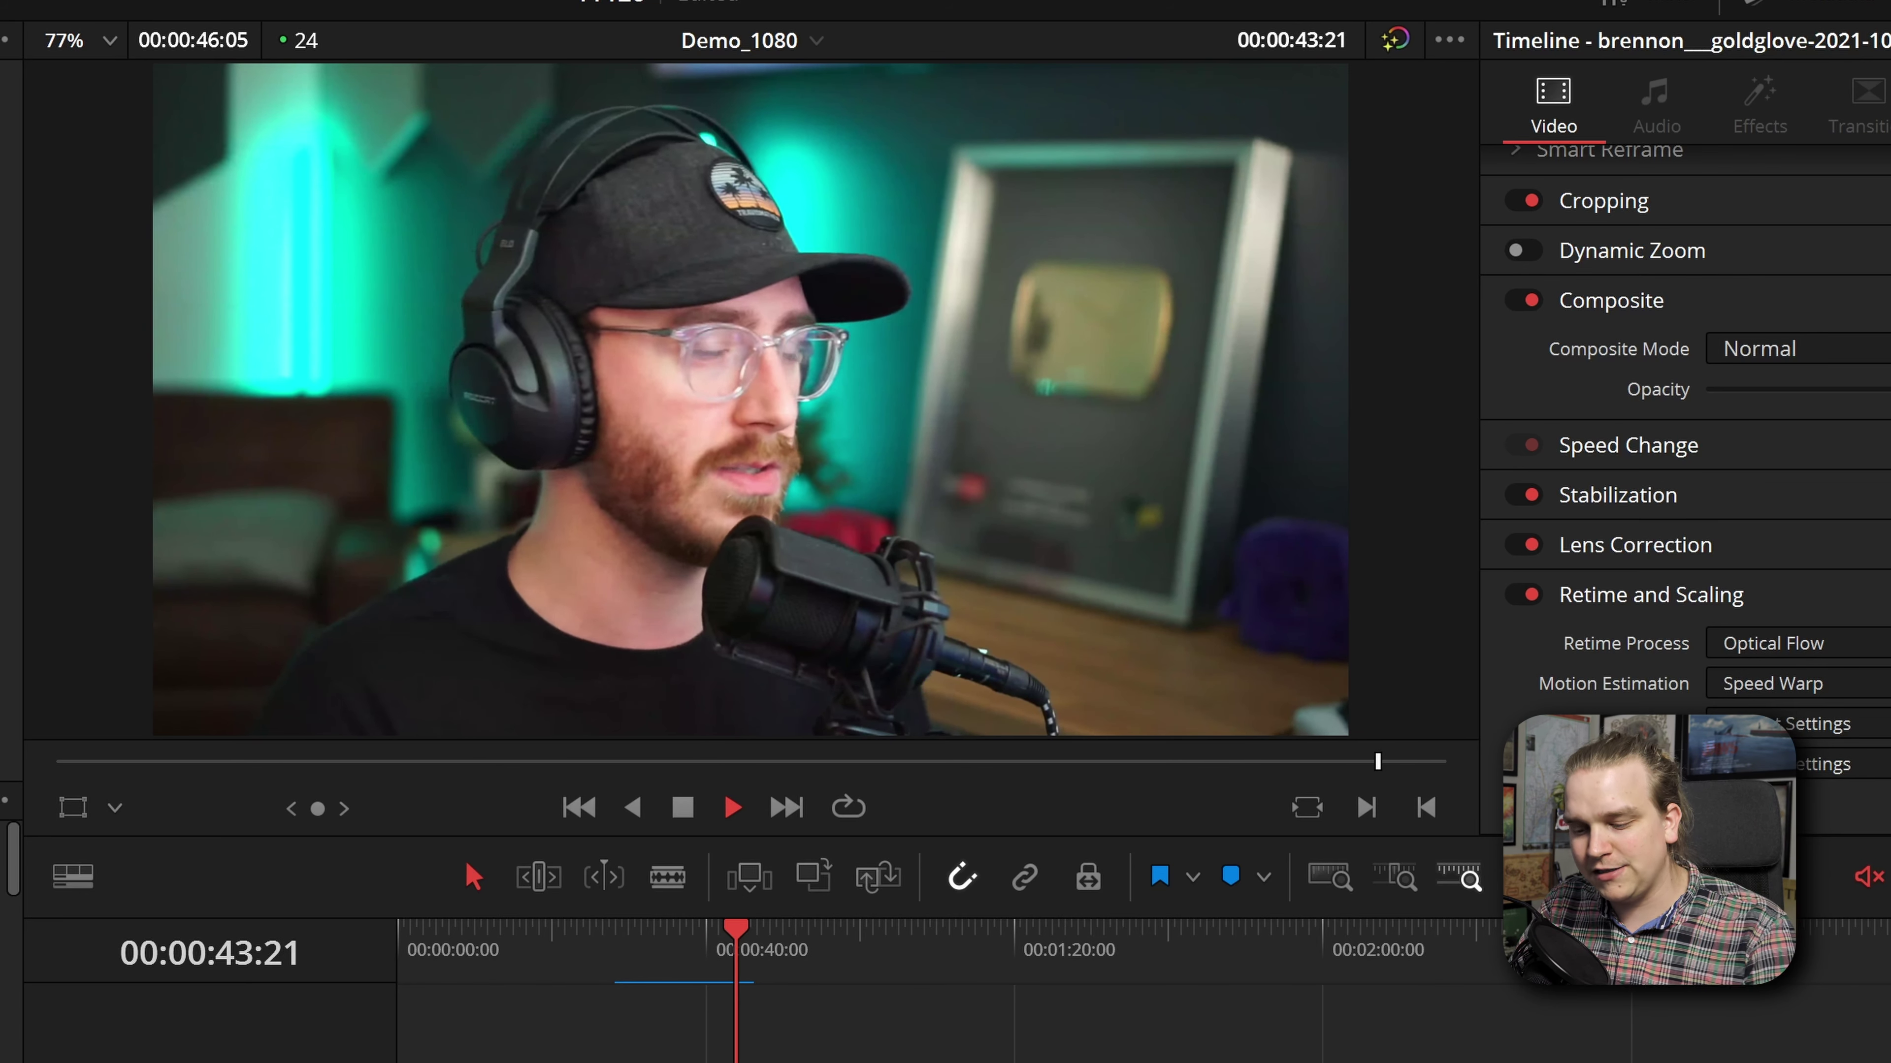
key(space)
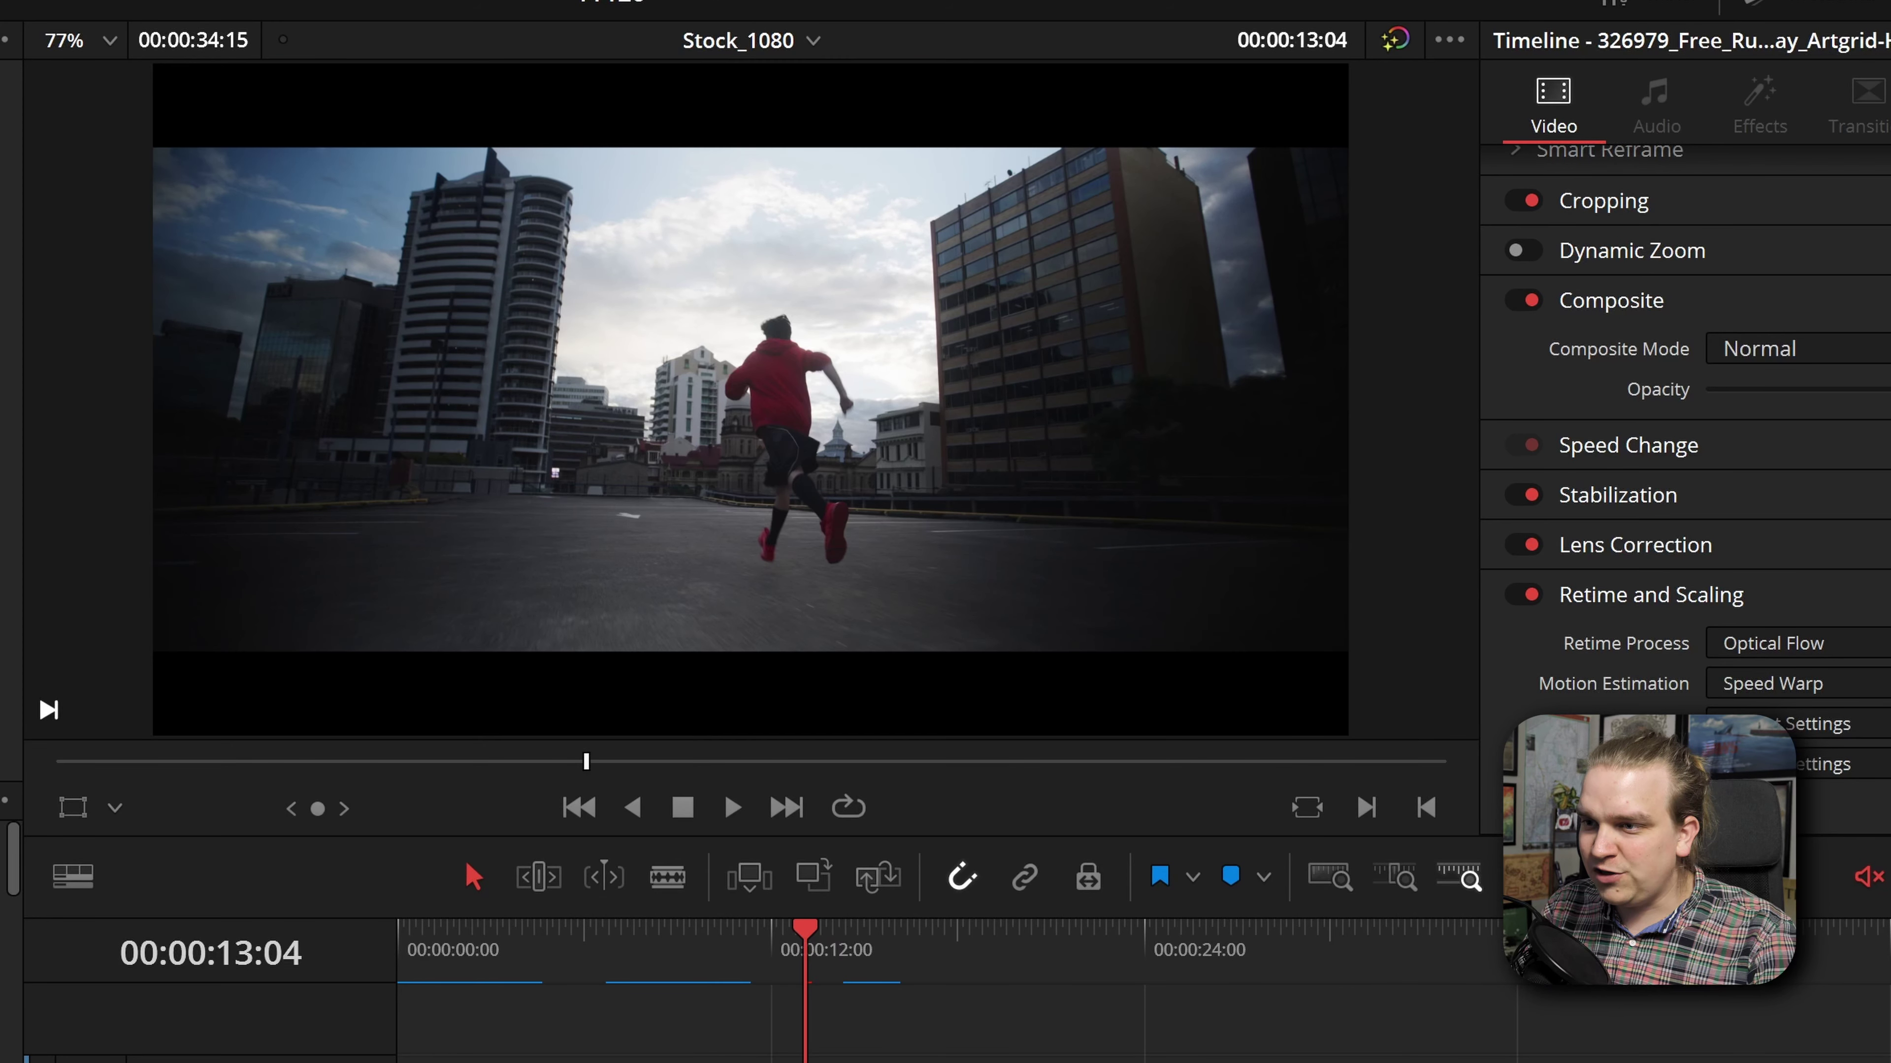
drag(805, 931, 220, 972)
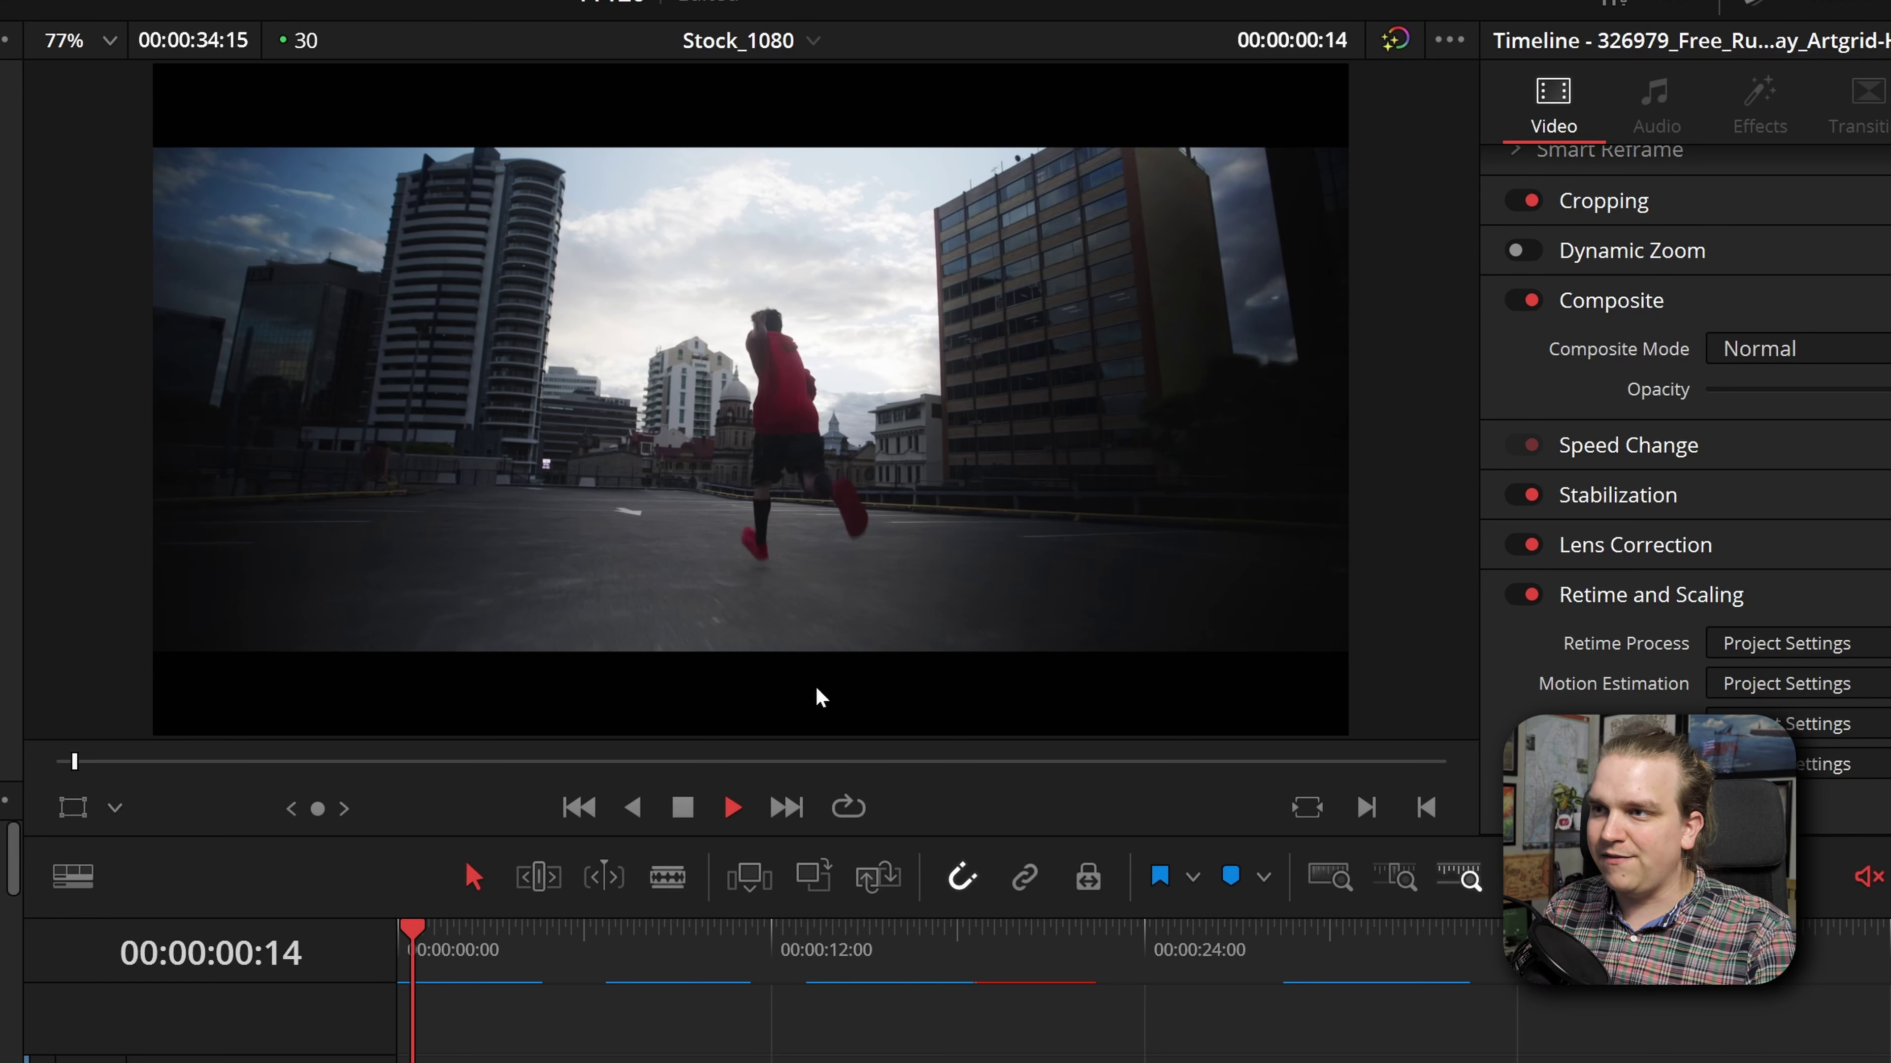
key(space)
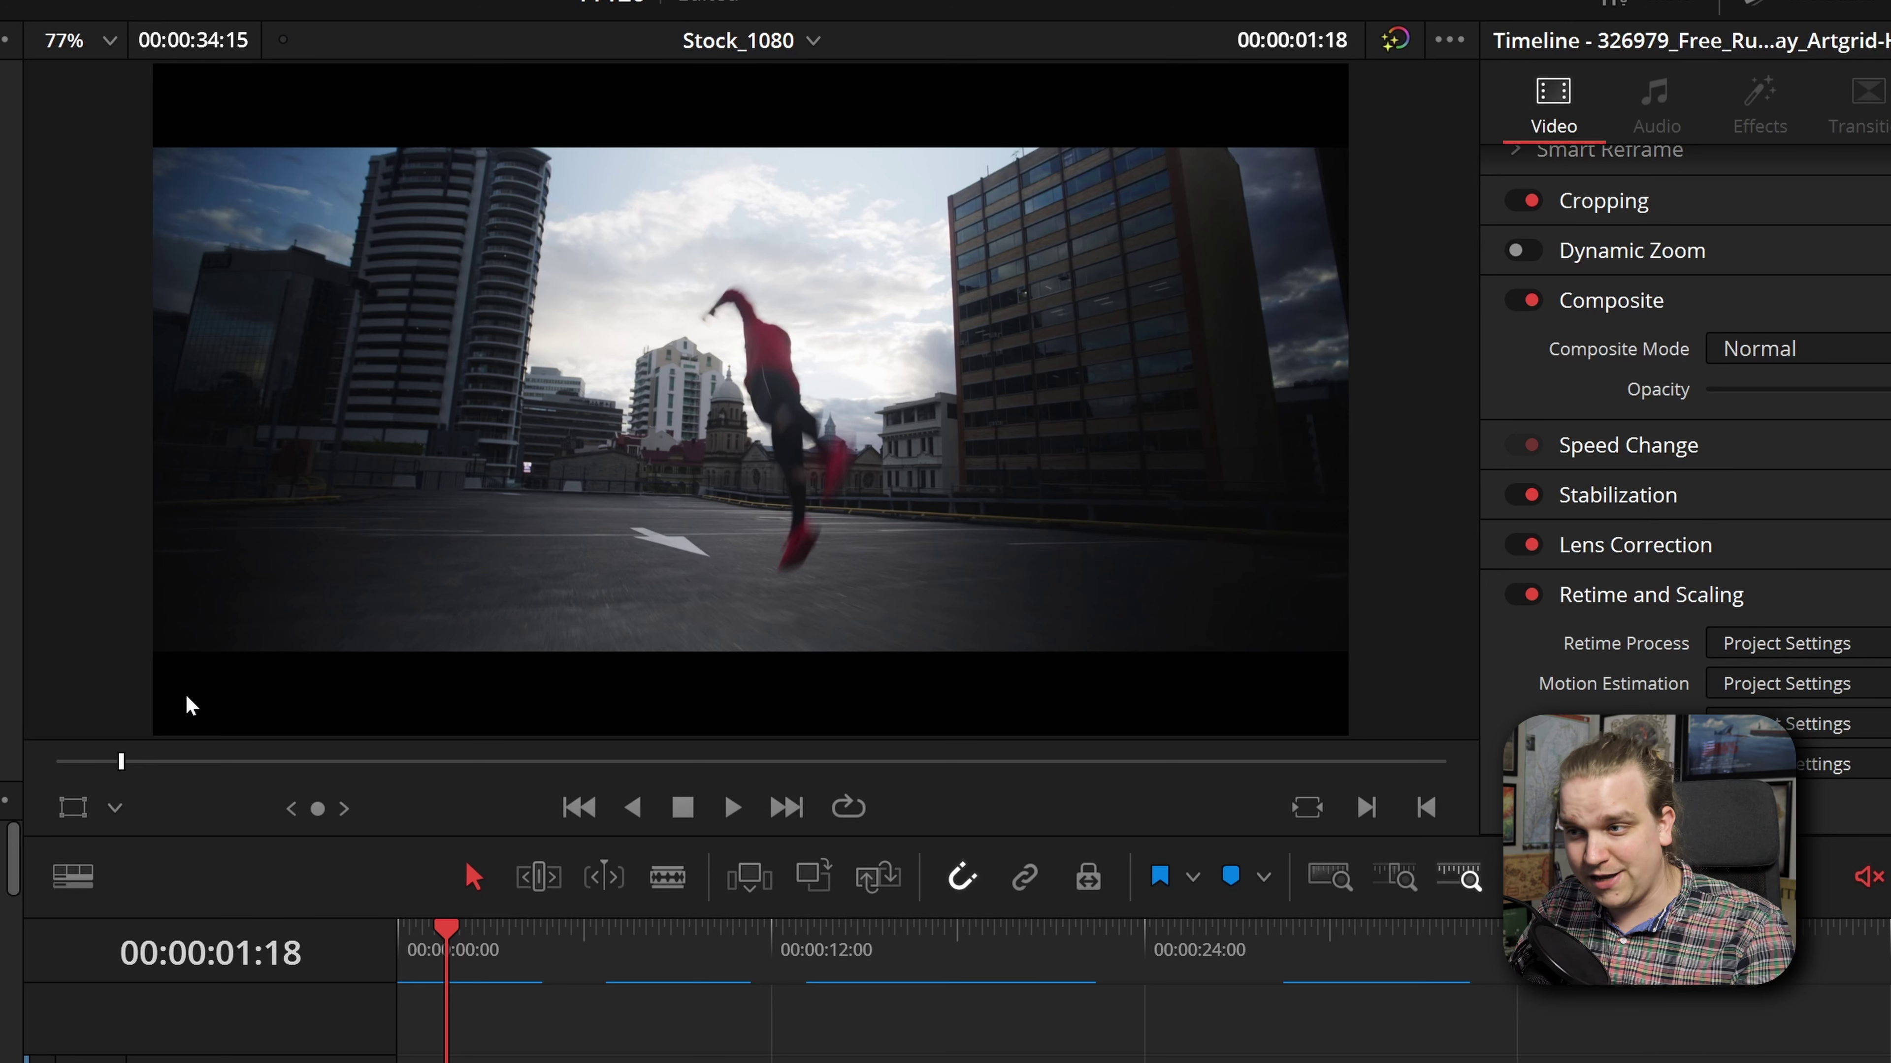
key(Home)
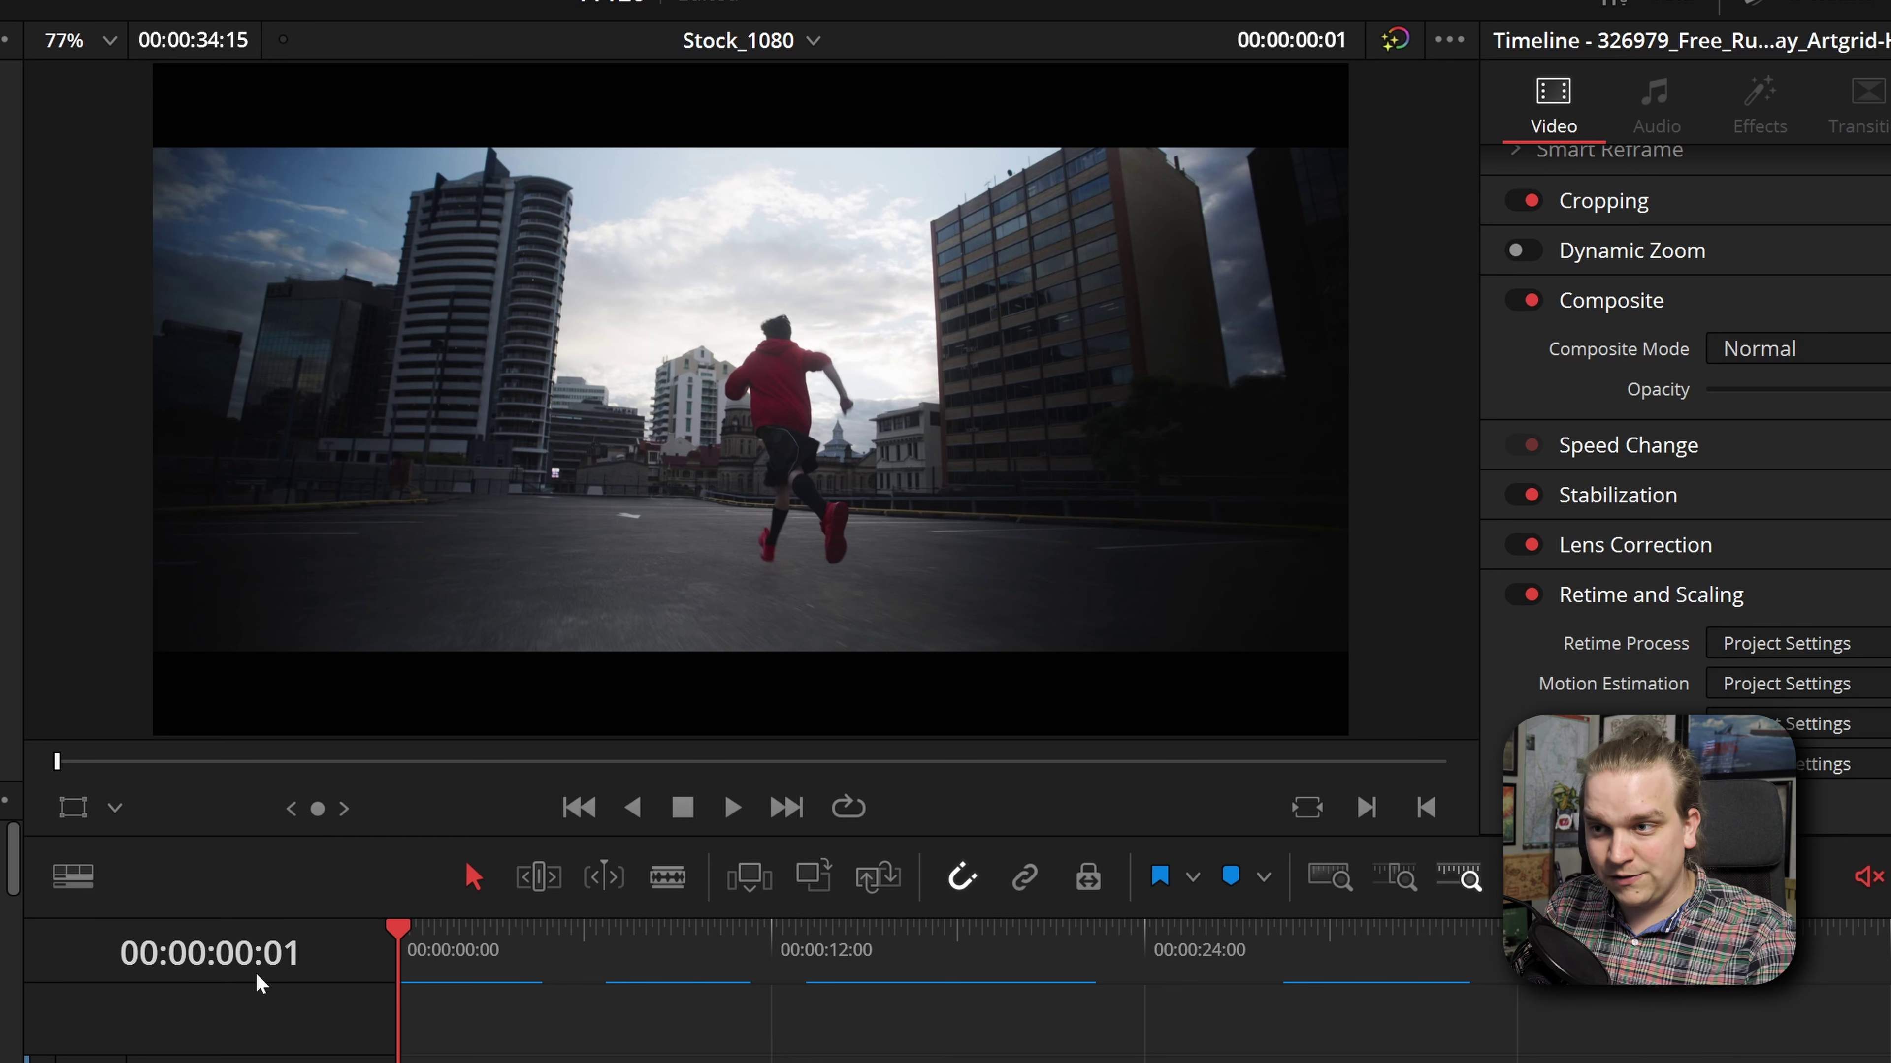
key(Right)
key(Right)
key(Right)
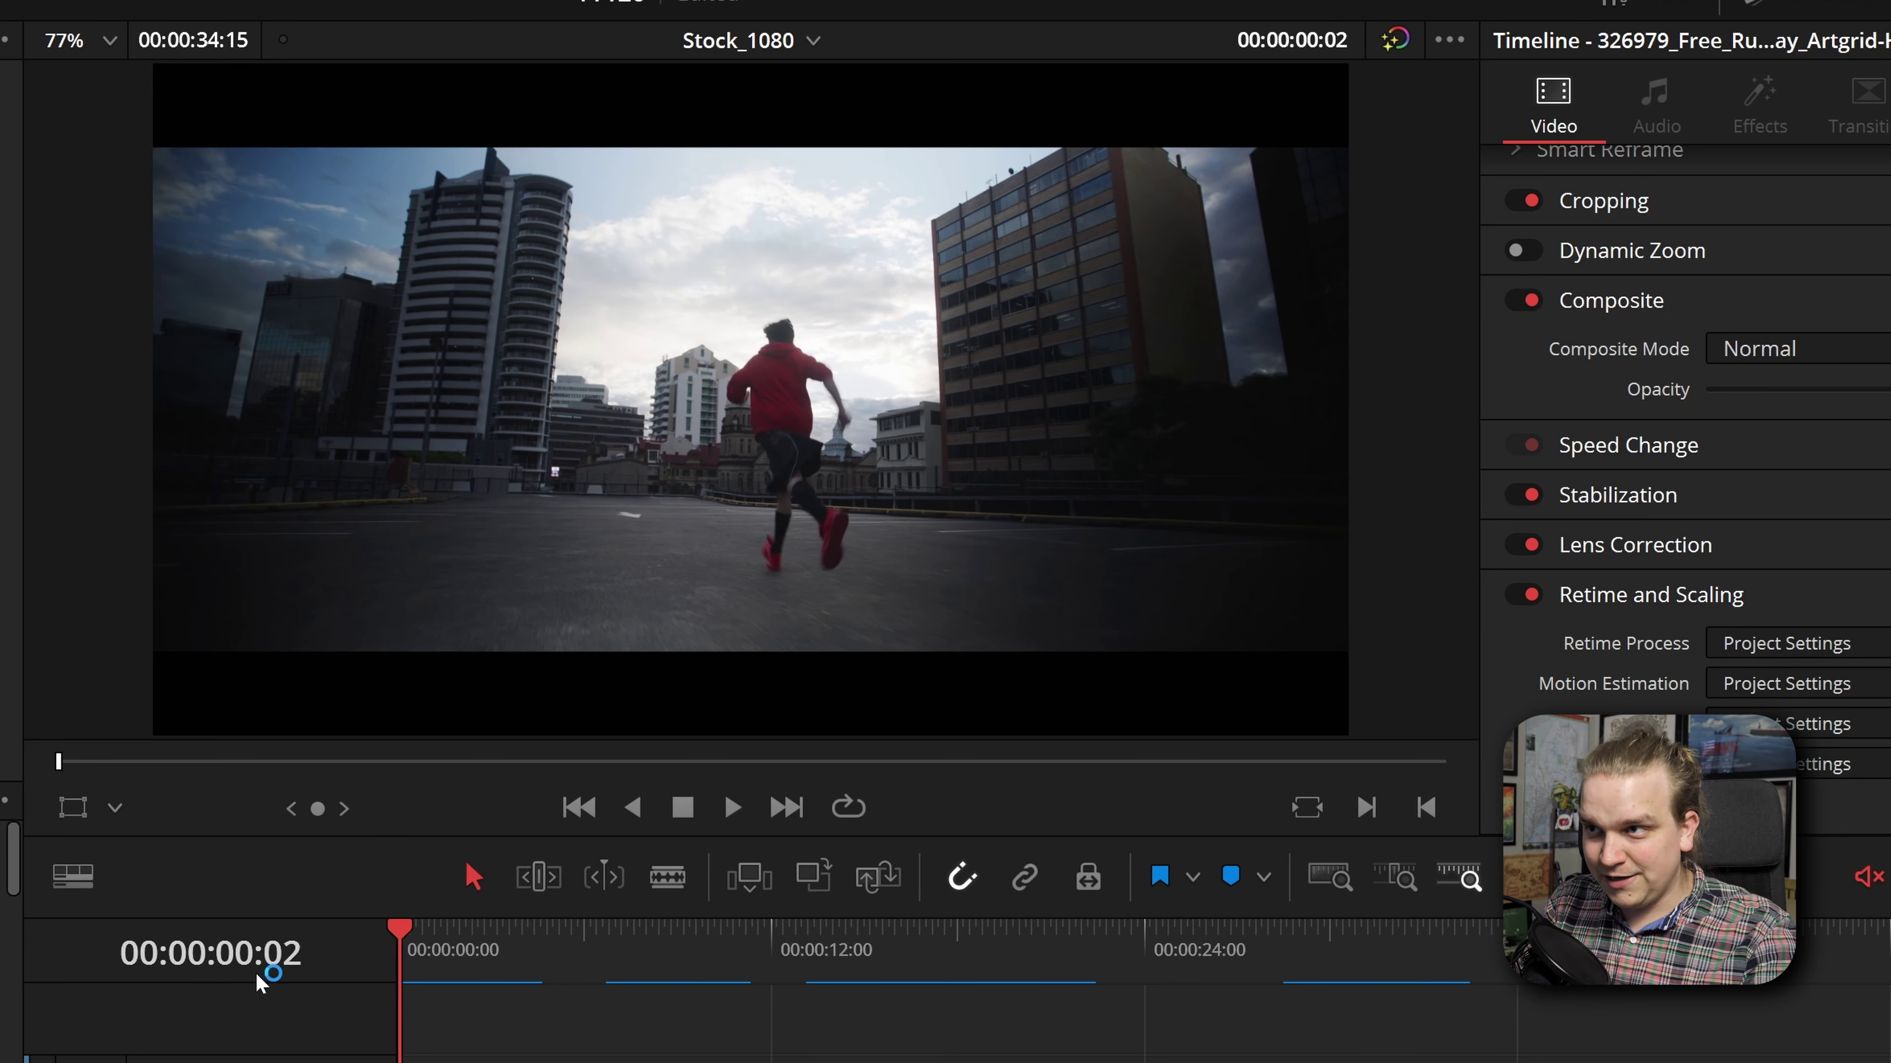
key(Right)
key(Right)
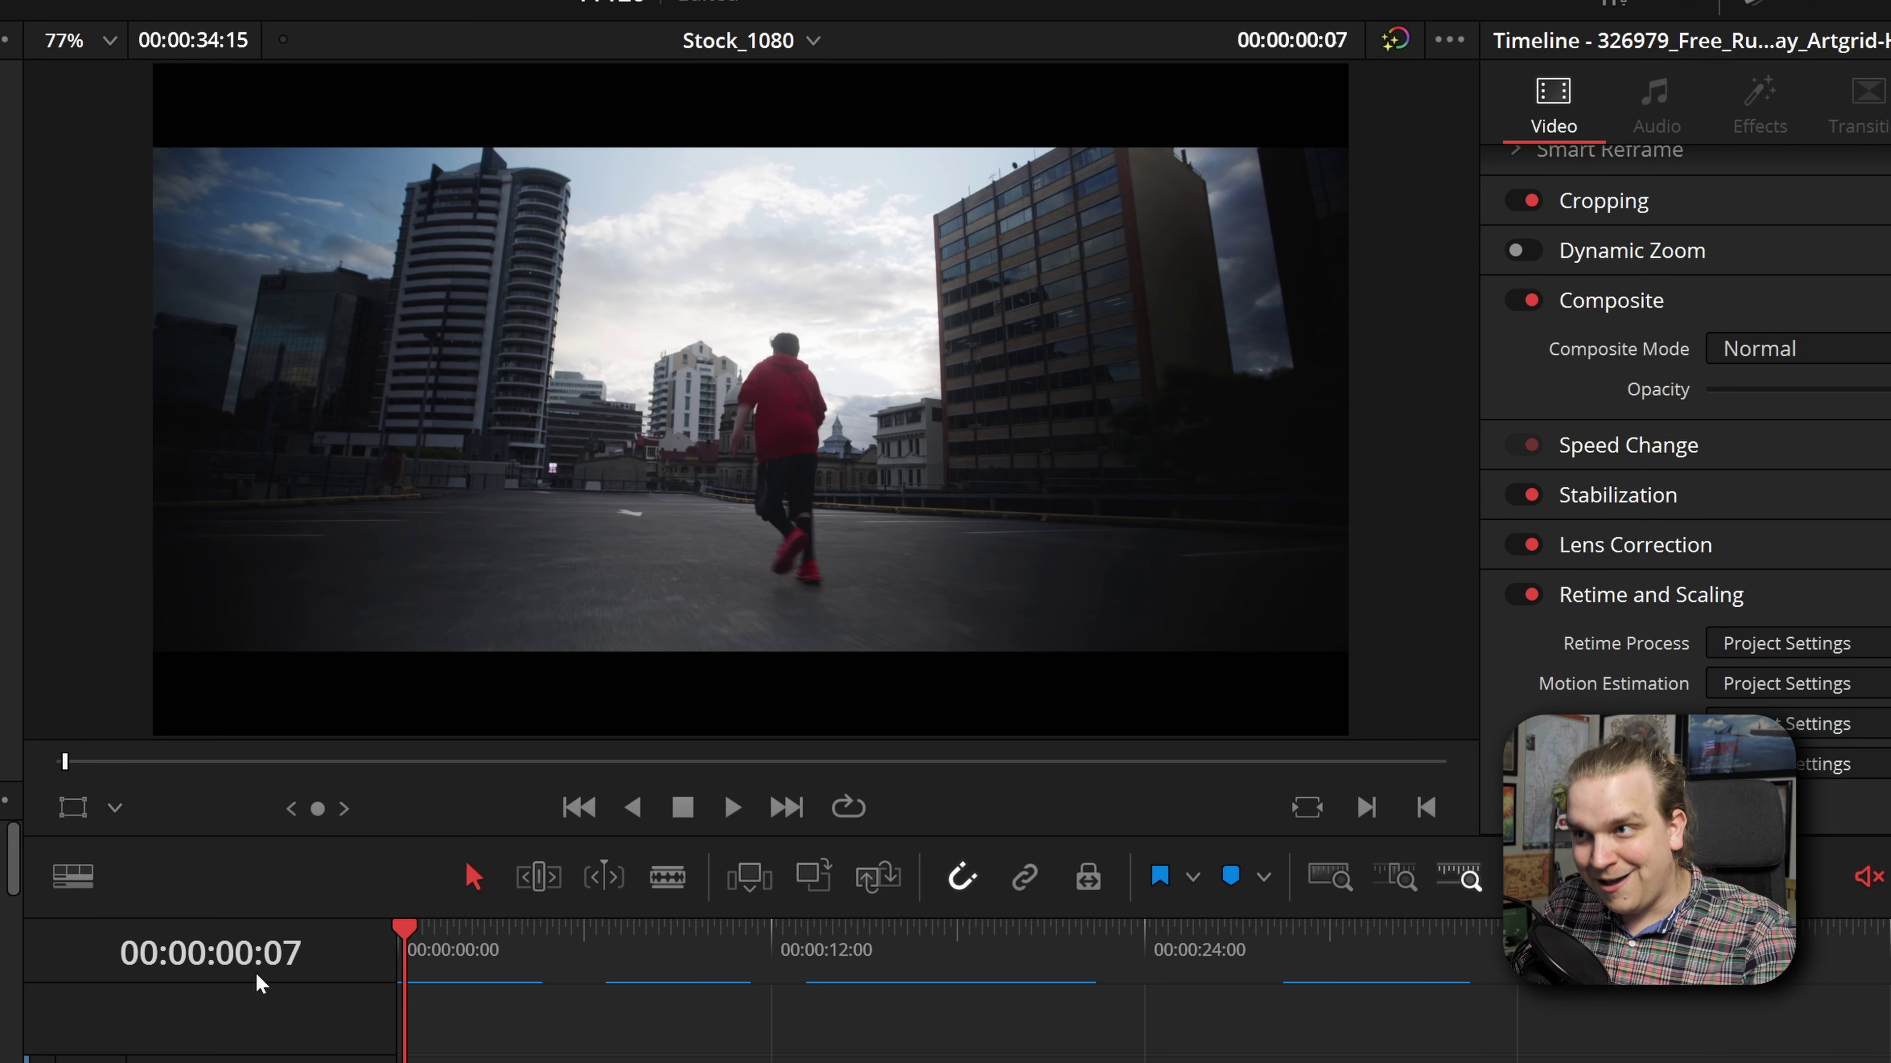
key(Right)
key(Right)
key(Right)
key(Right)
key(Right)
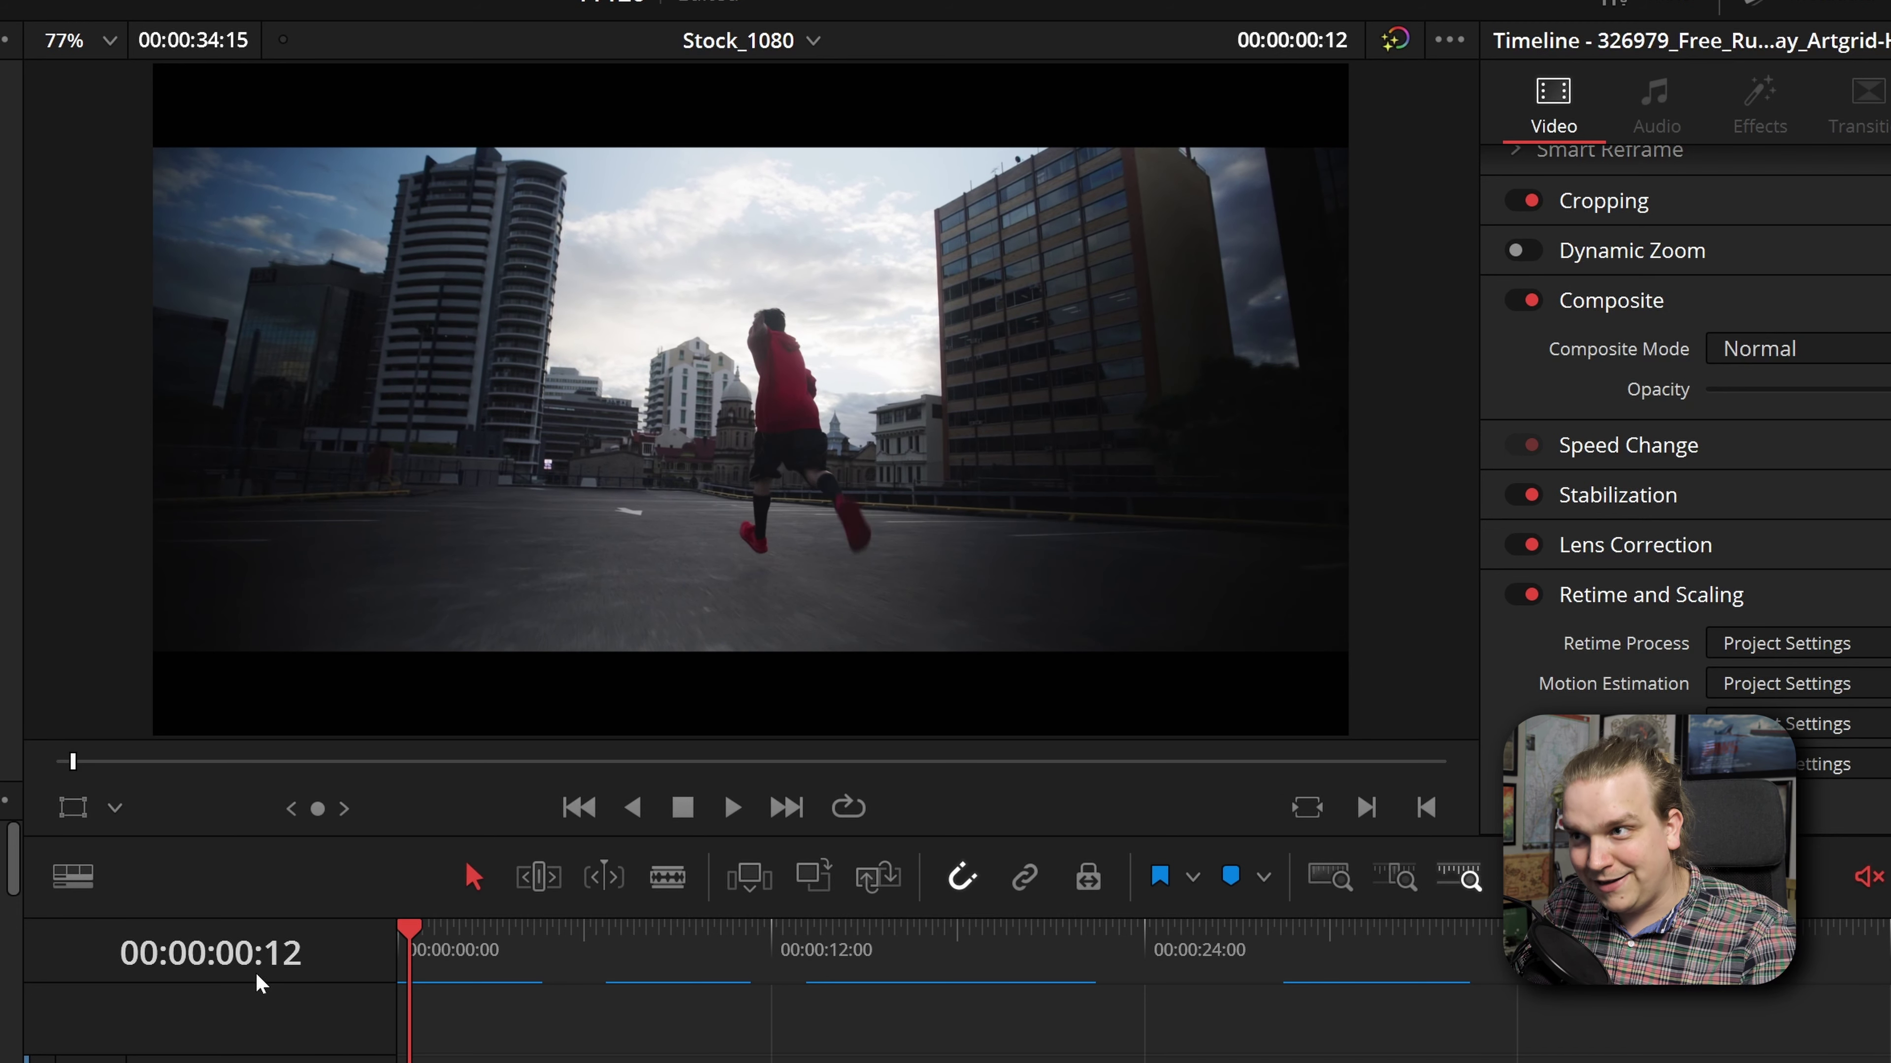
key(Right)
key(Right)
key(Right)
key(Right)
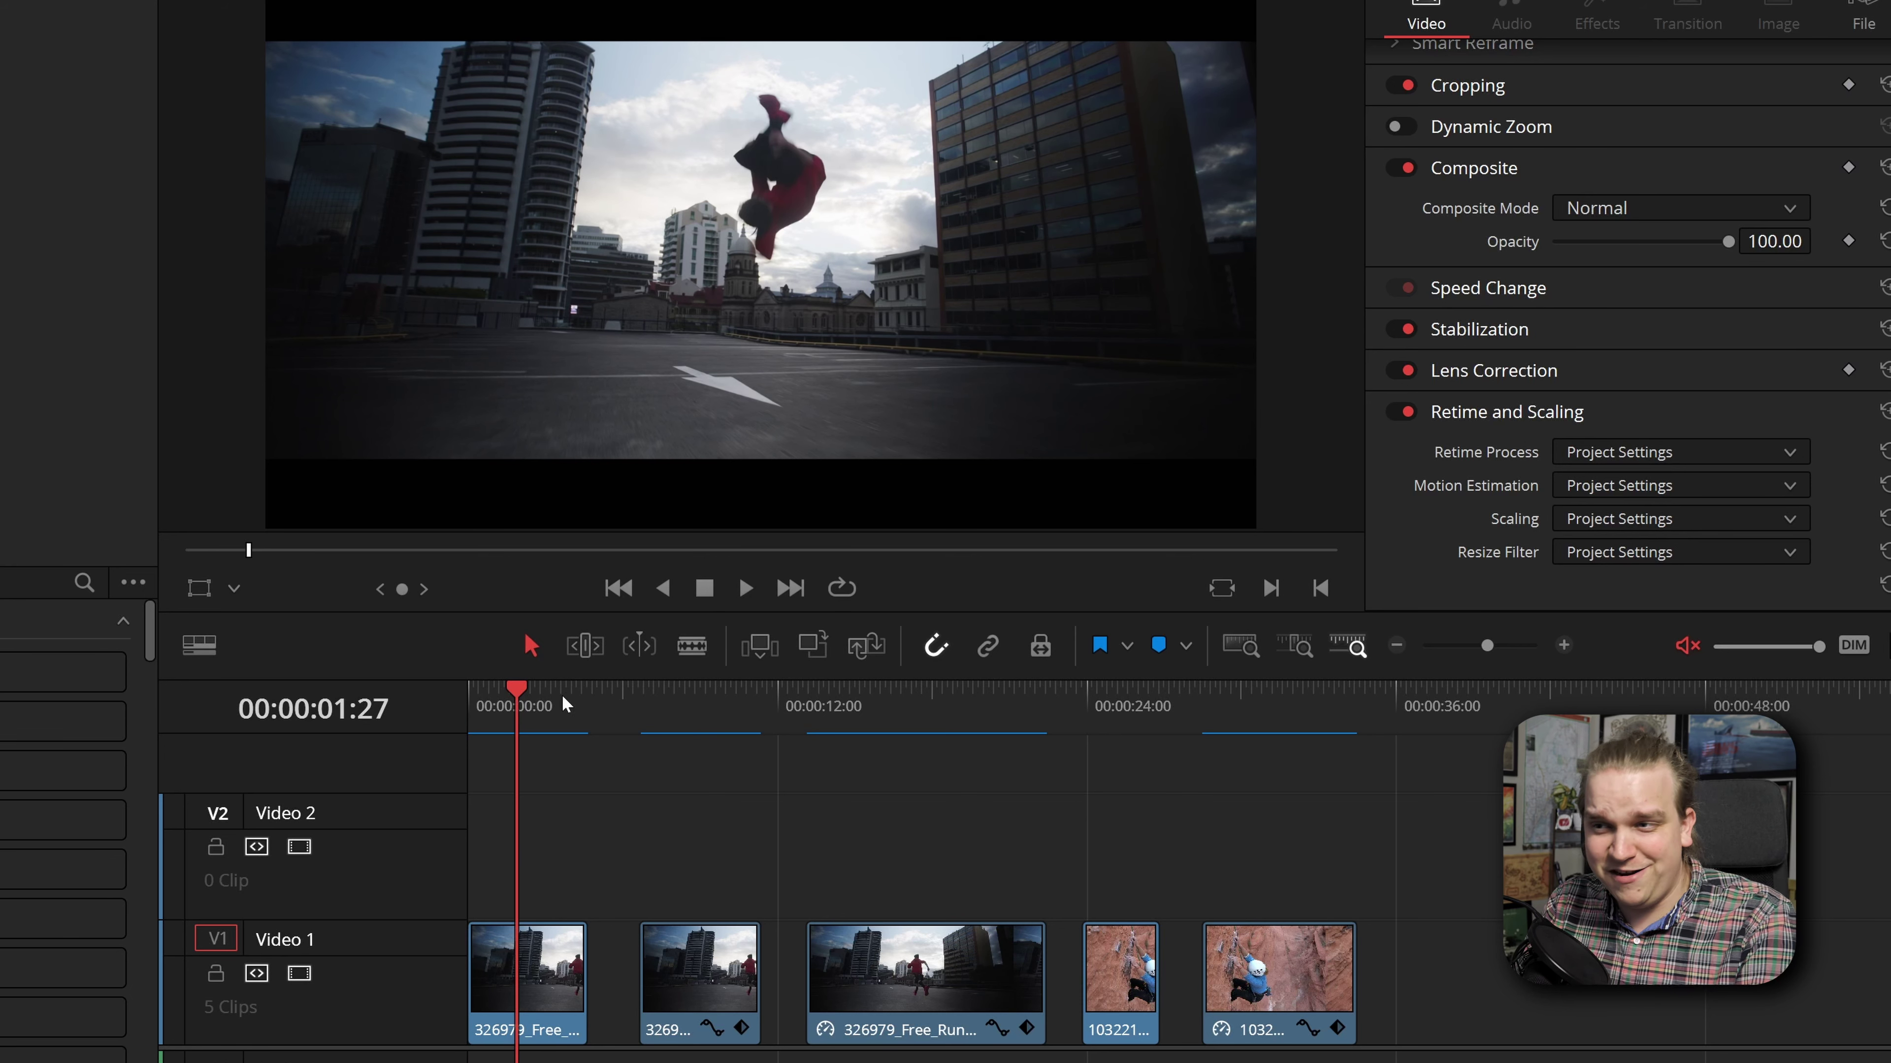
key(Home)
key(space)
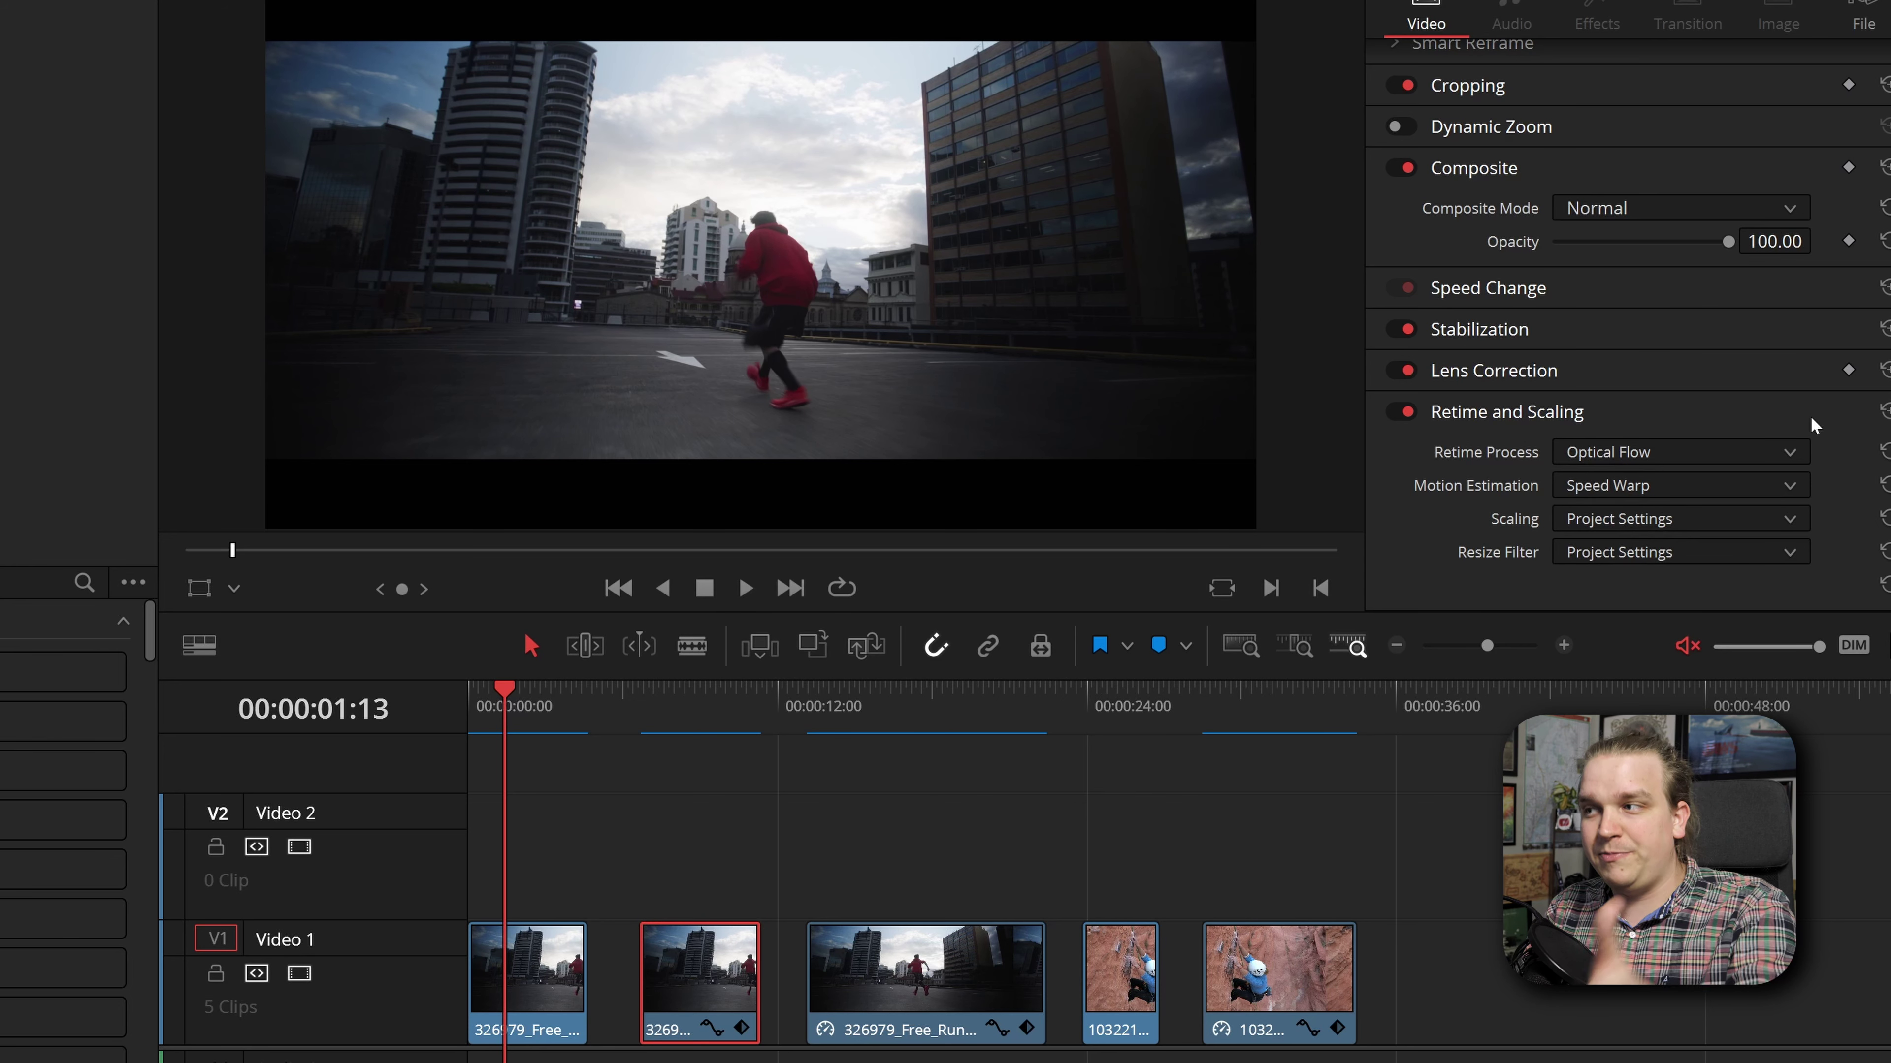
click(632, 717)
key(space)
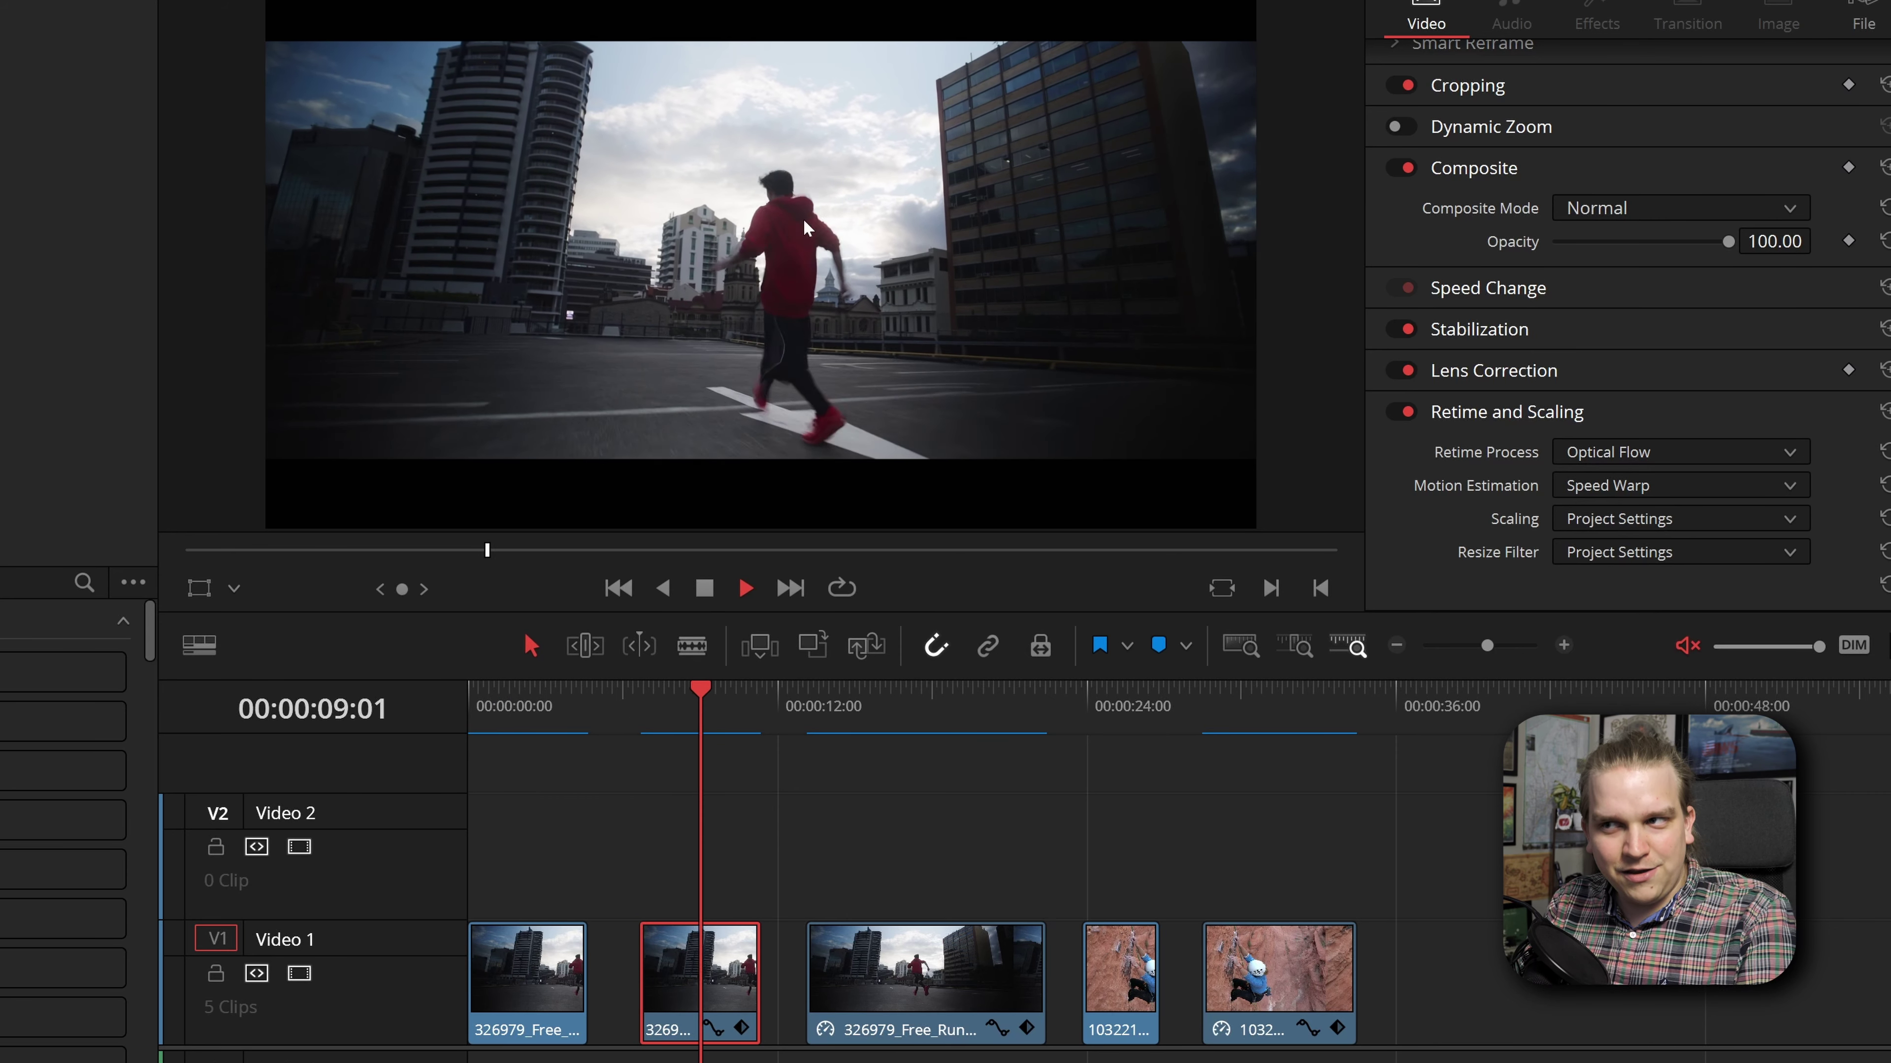
key(space)
click(501, 733)
key(space)
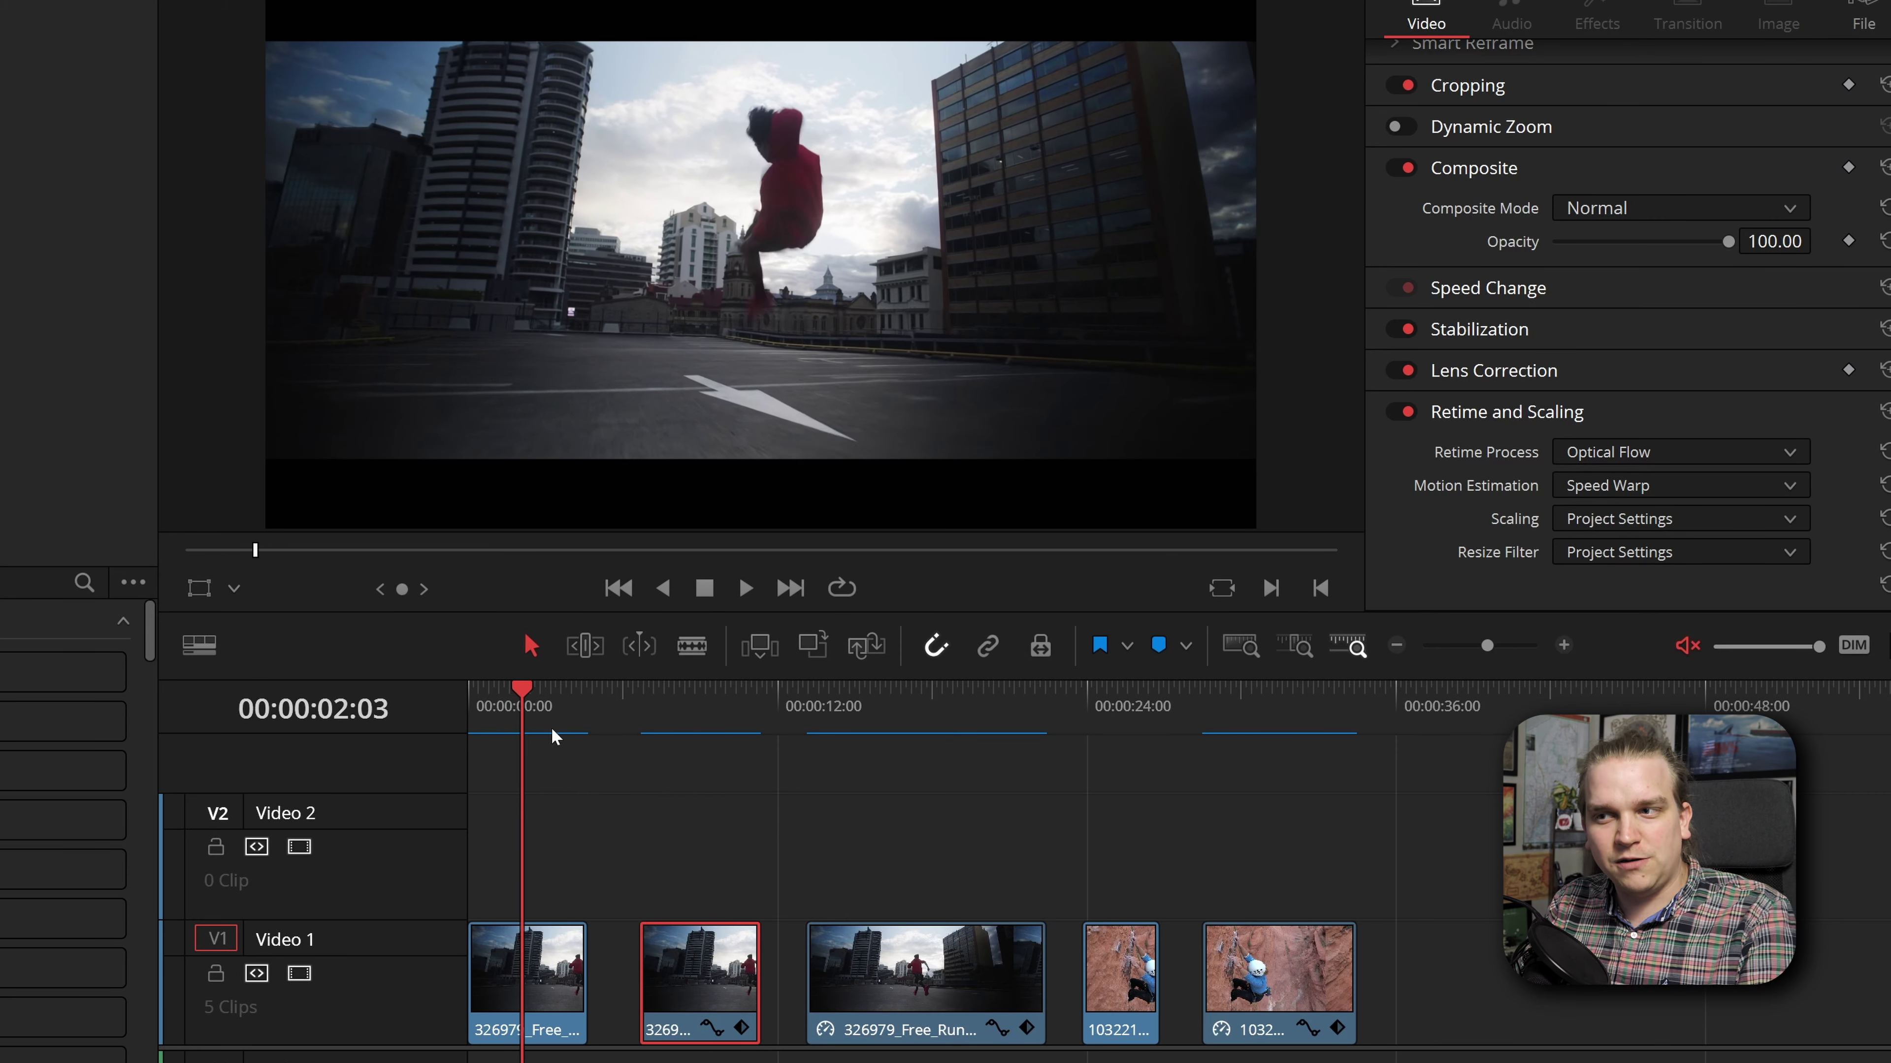
key(space)
key(Home)
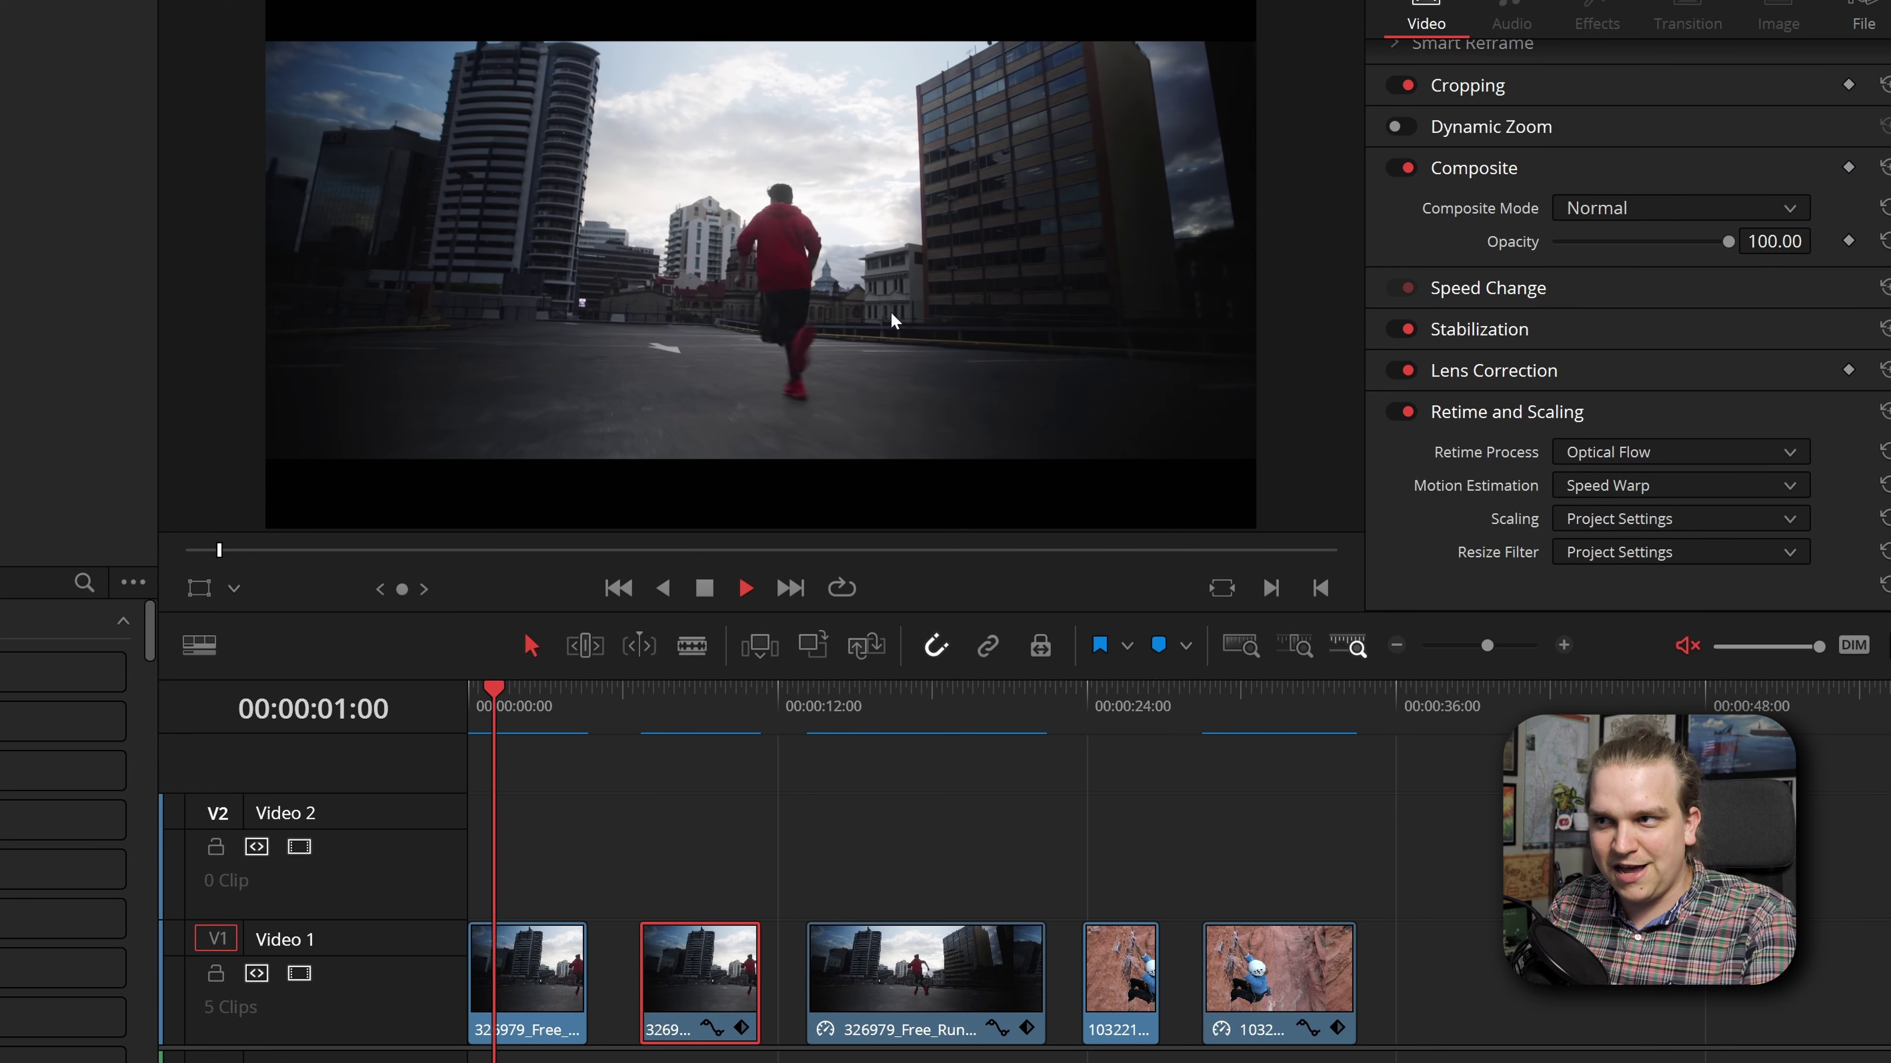
click(641, 706)
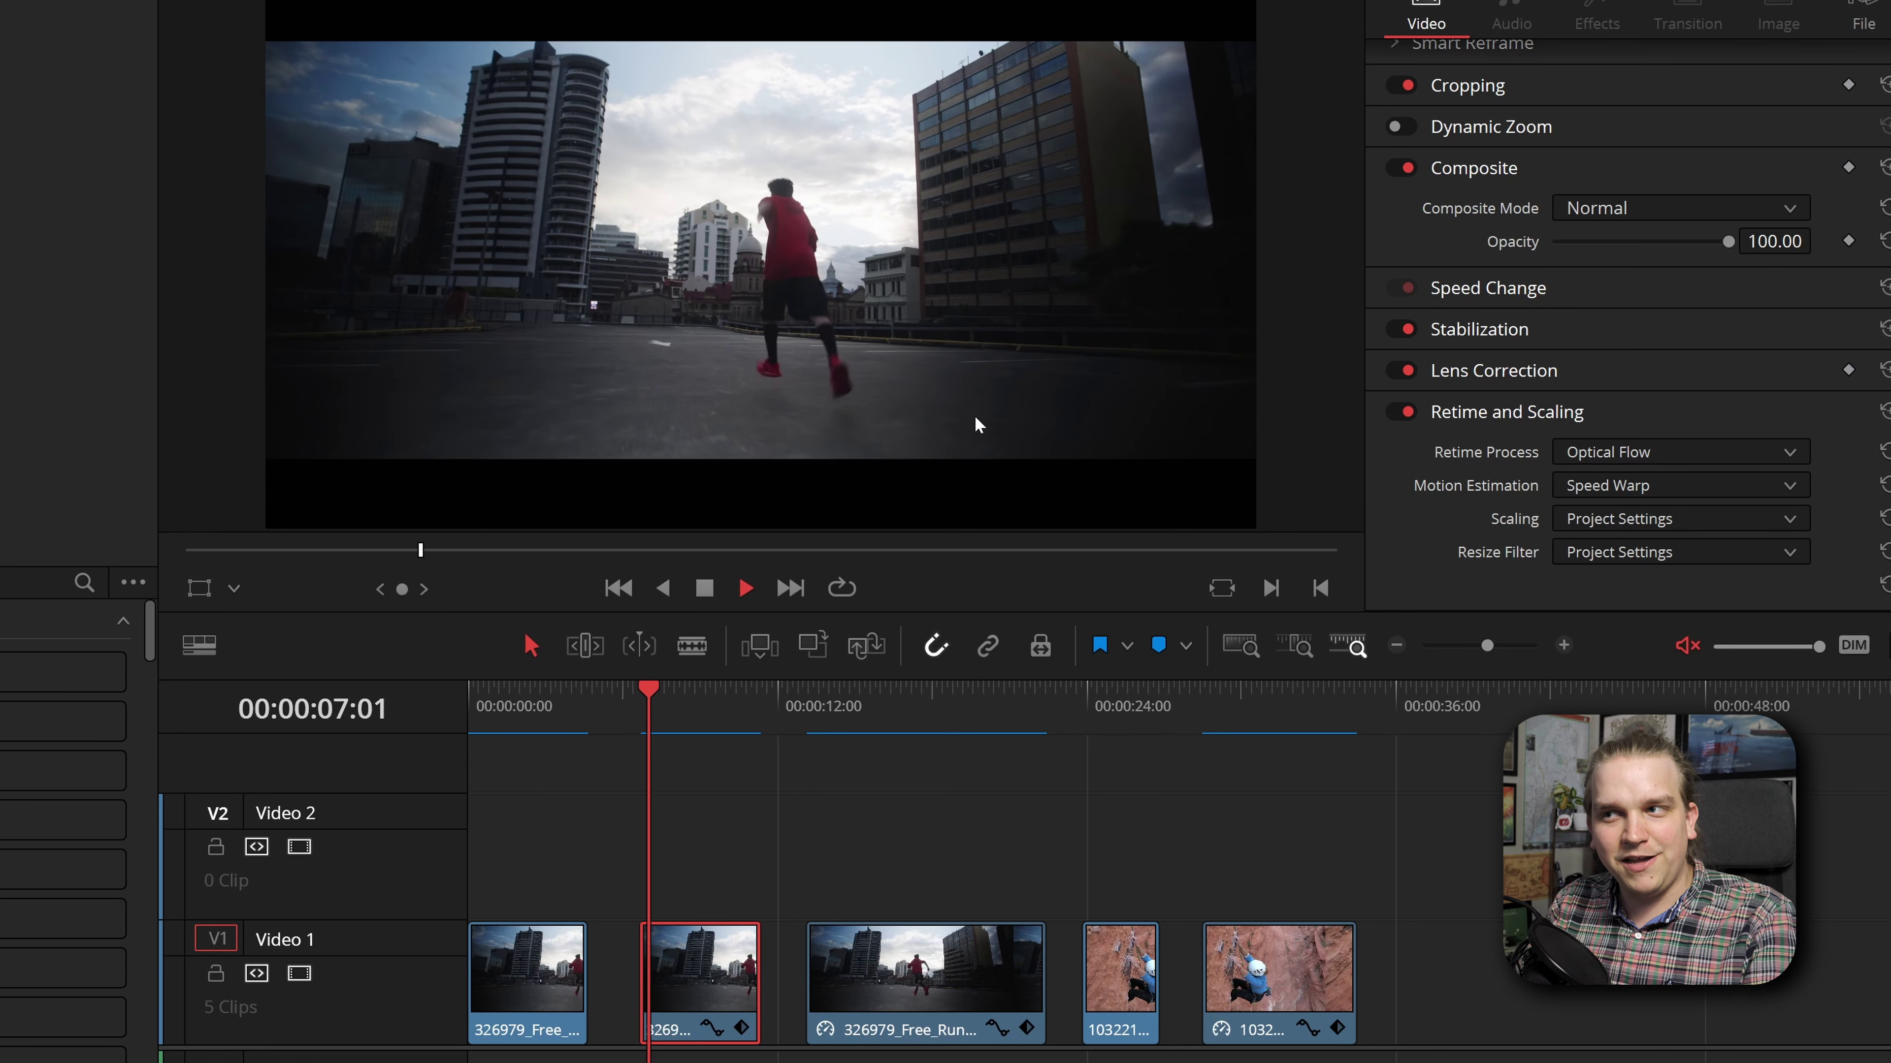
key(space)
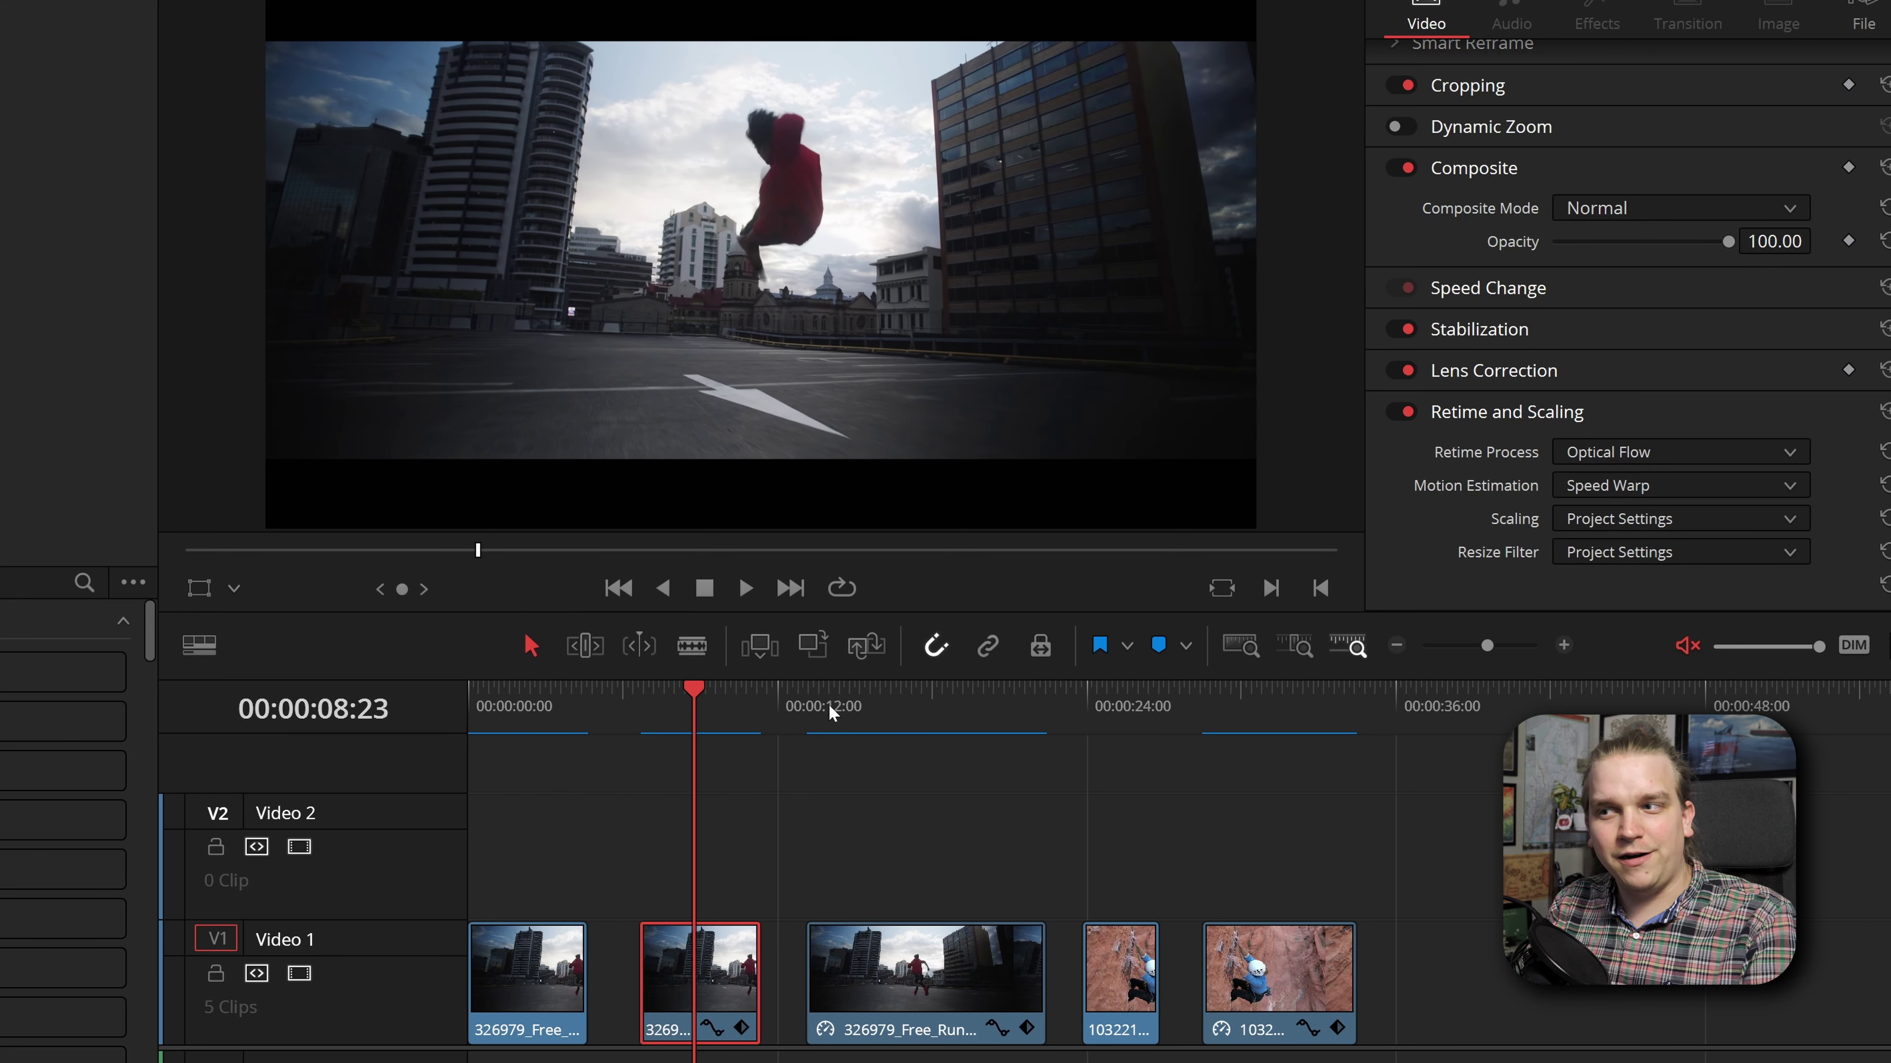
Step: Expand the Inspector's Speed Change section to show the clip's speed and frame-rate details
click(1508, 292)
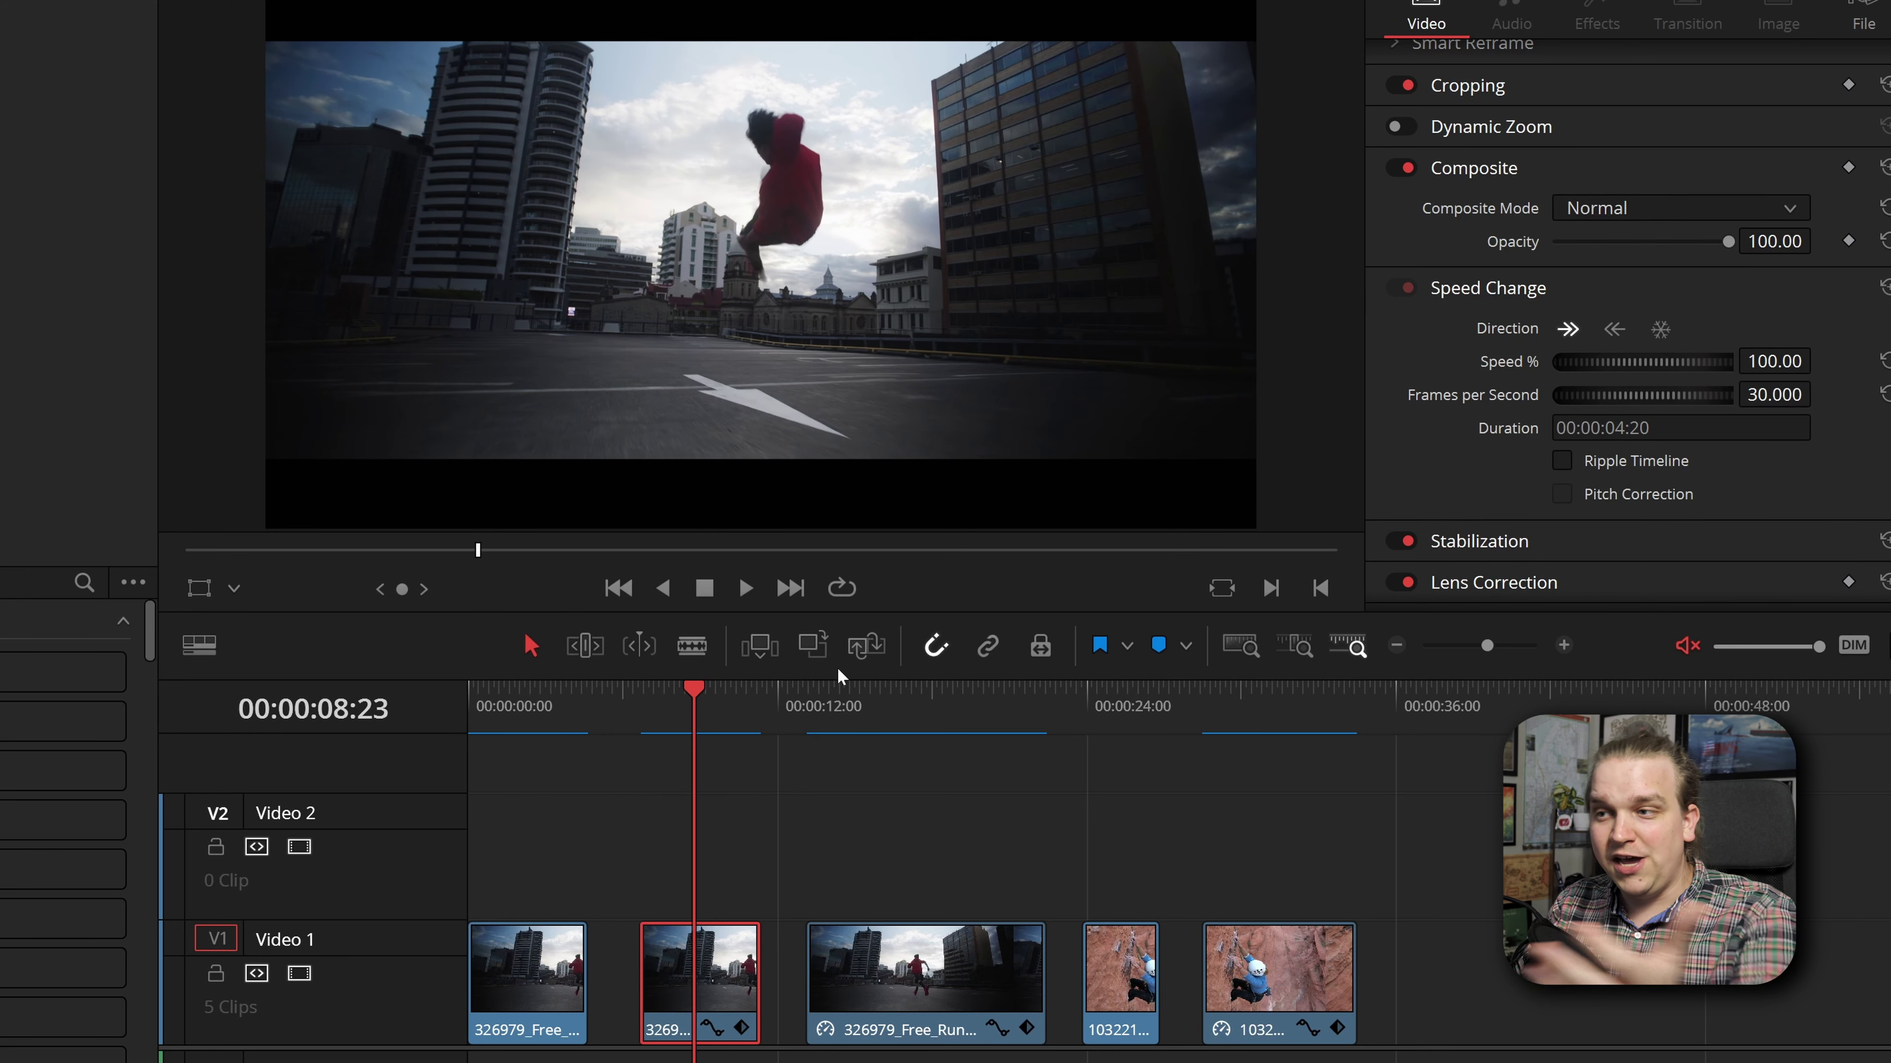
scroll(1557, 314, down, 2)
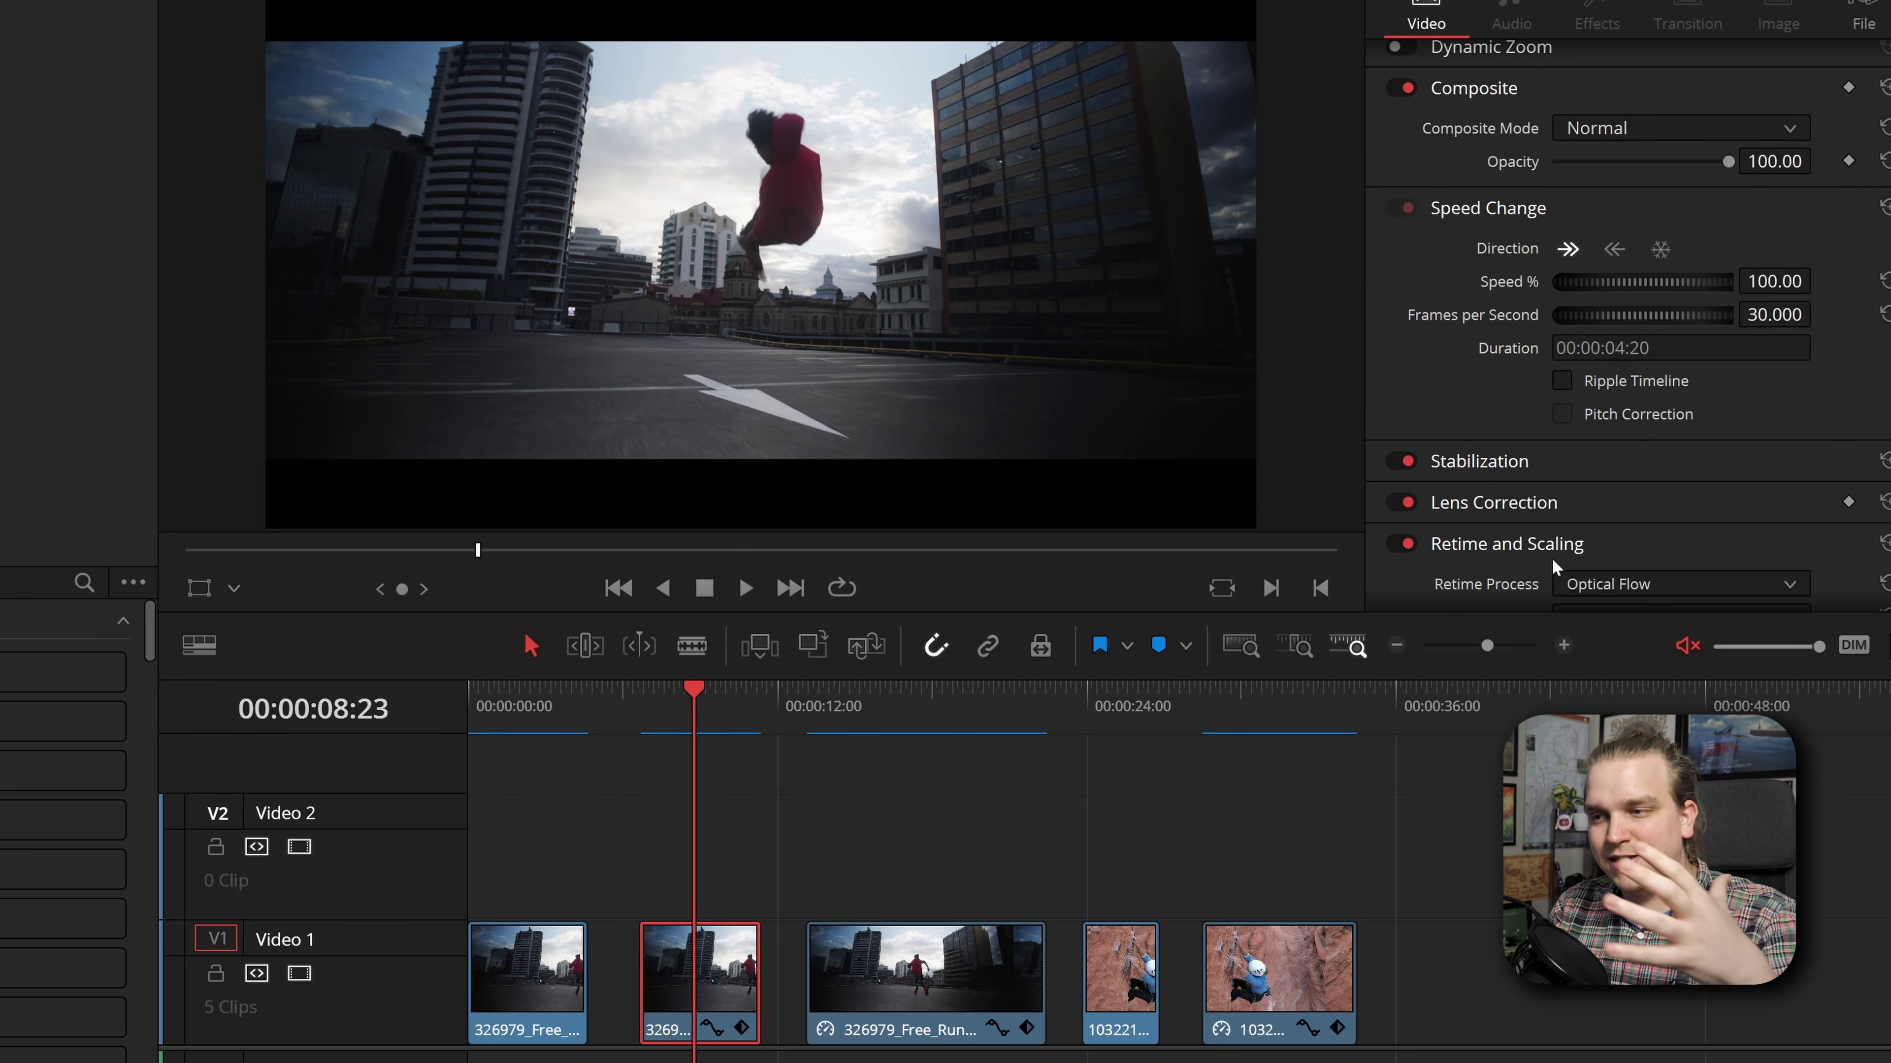
scroll(1554, 564, down, 3)
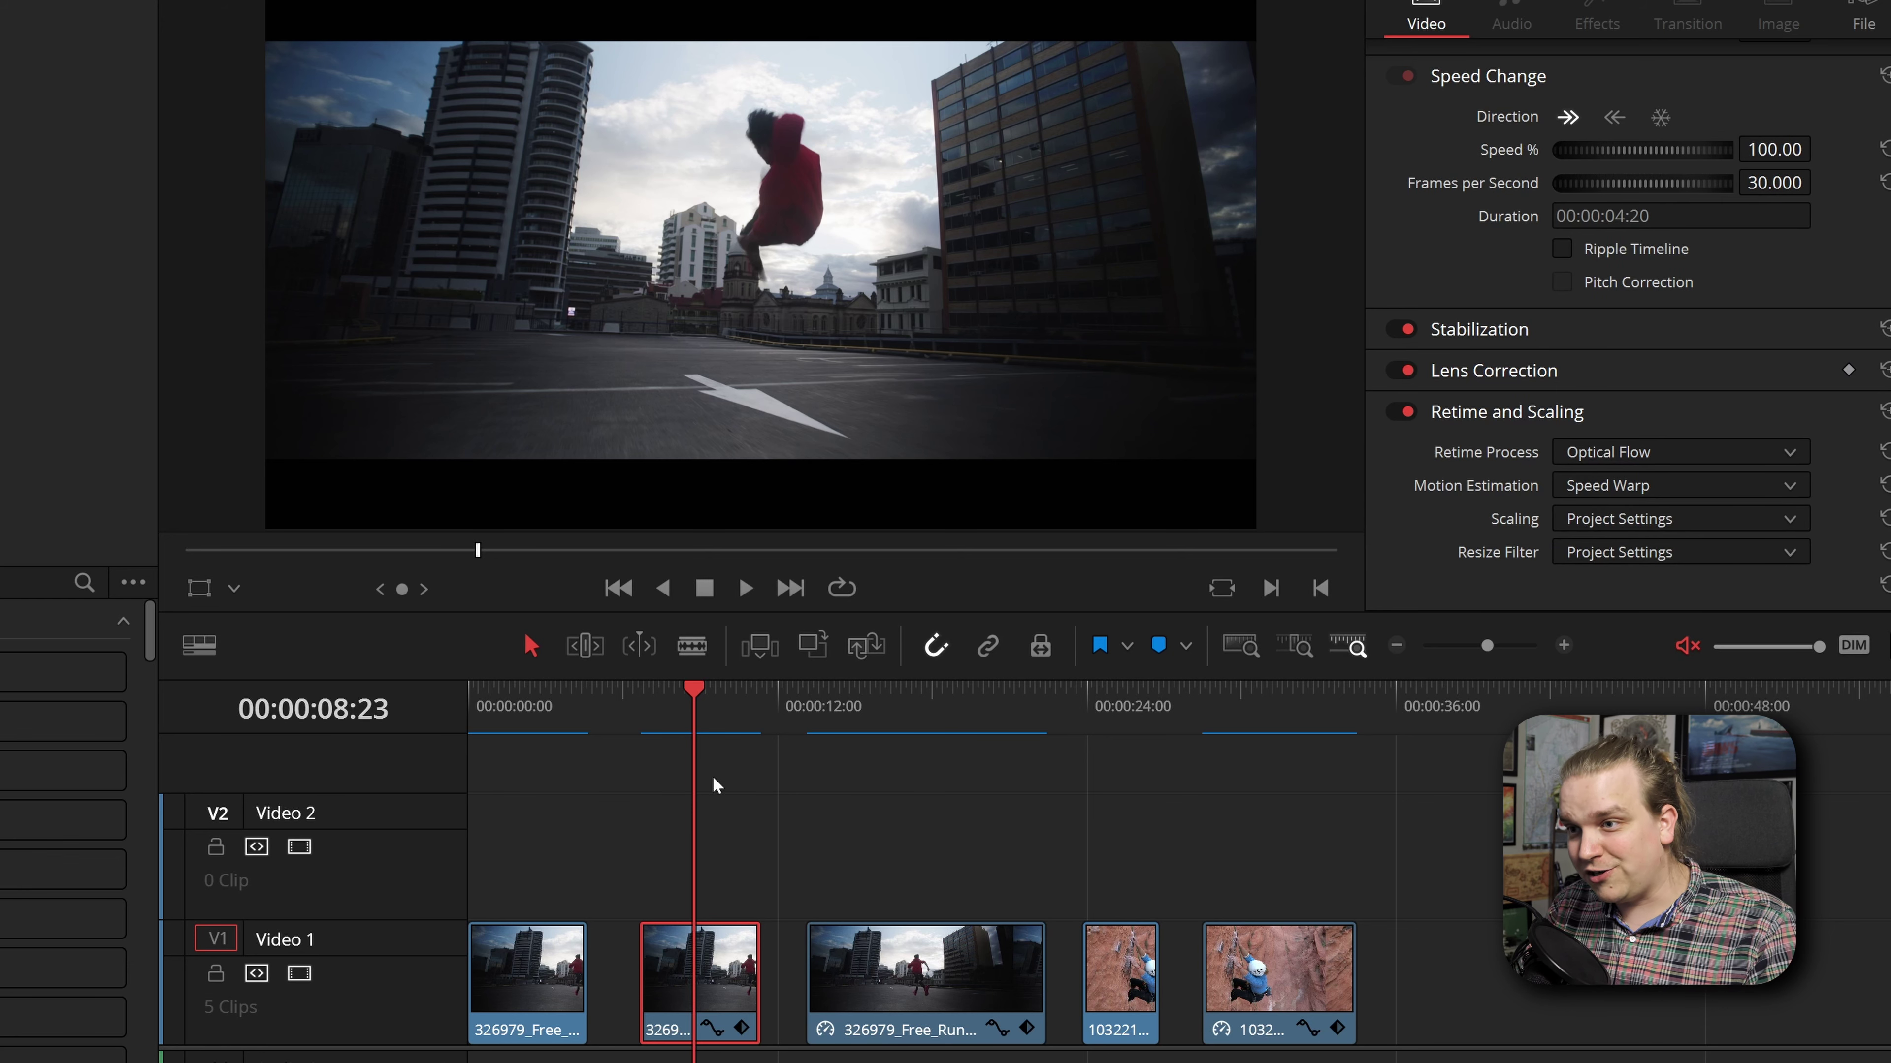
Step: Play the third running clip, slowed to 50% at 15 fps, from its start
key(Home)
key(space)
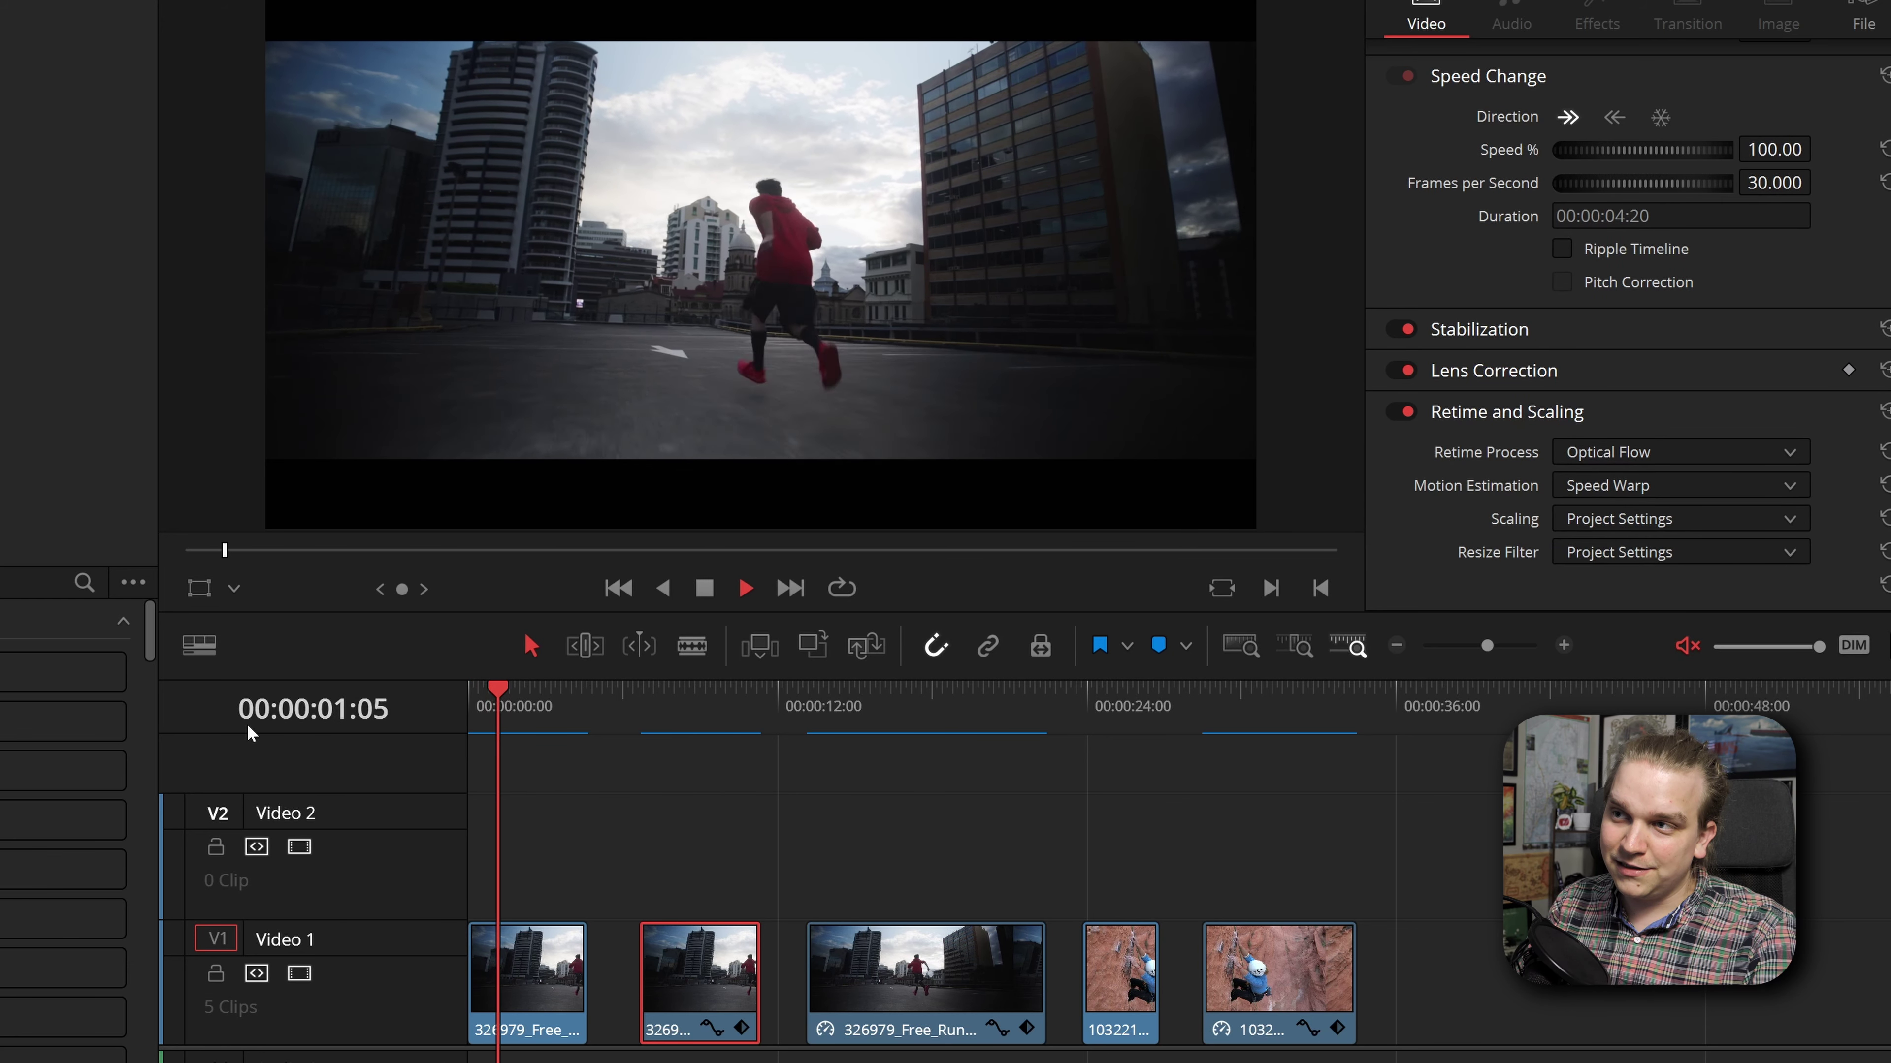
click(807, 711)
key(space)
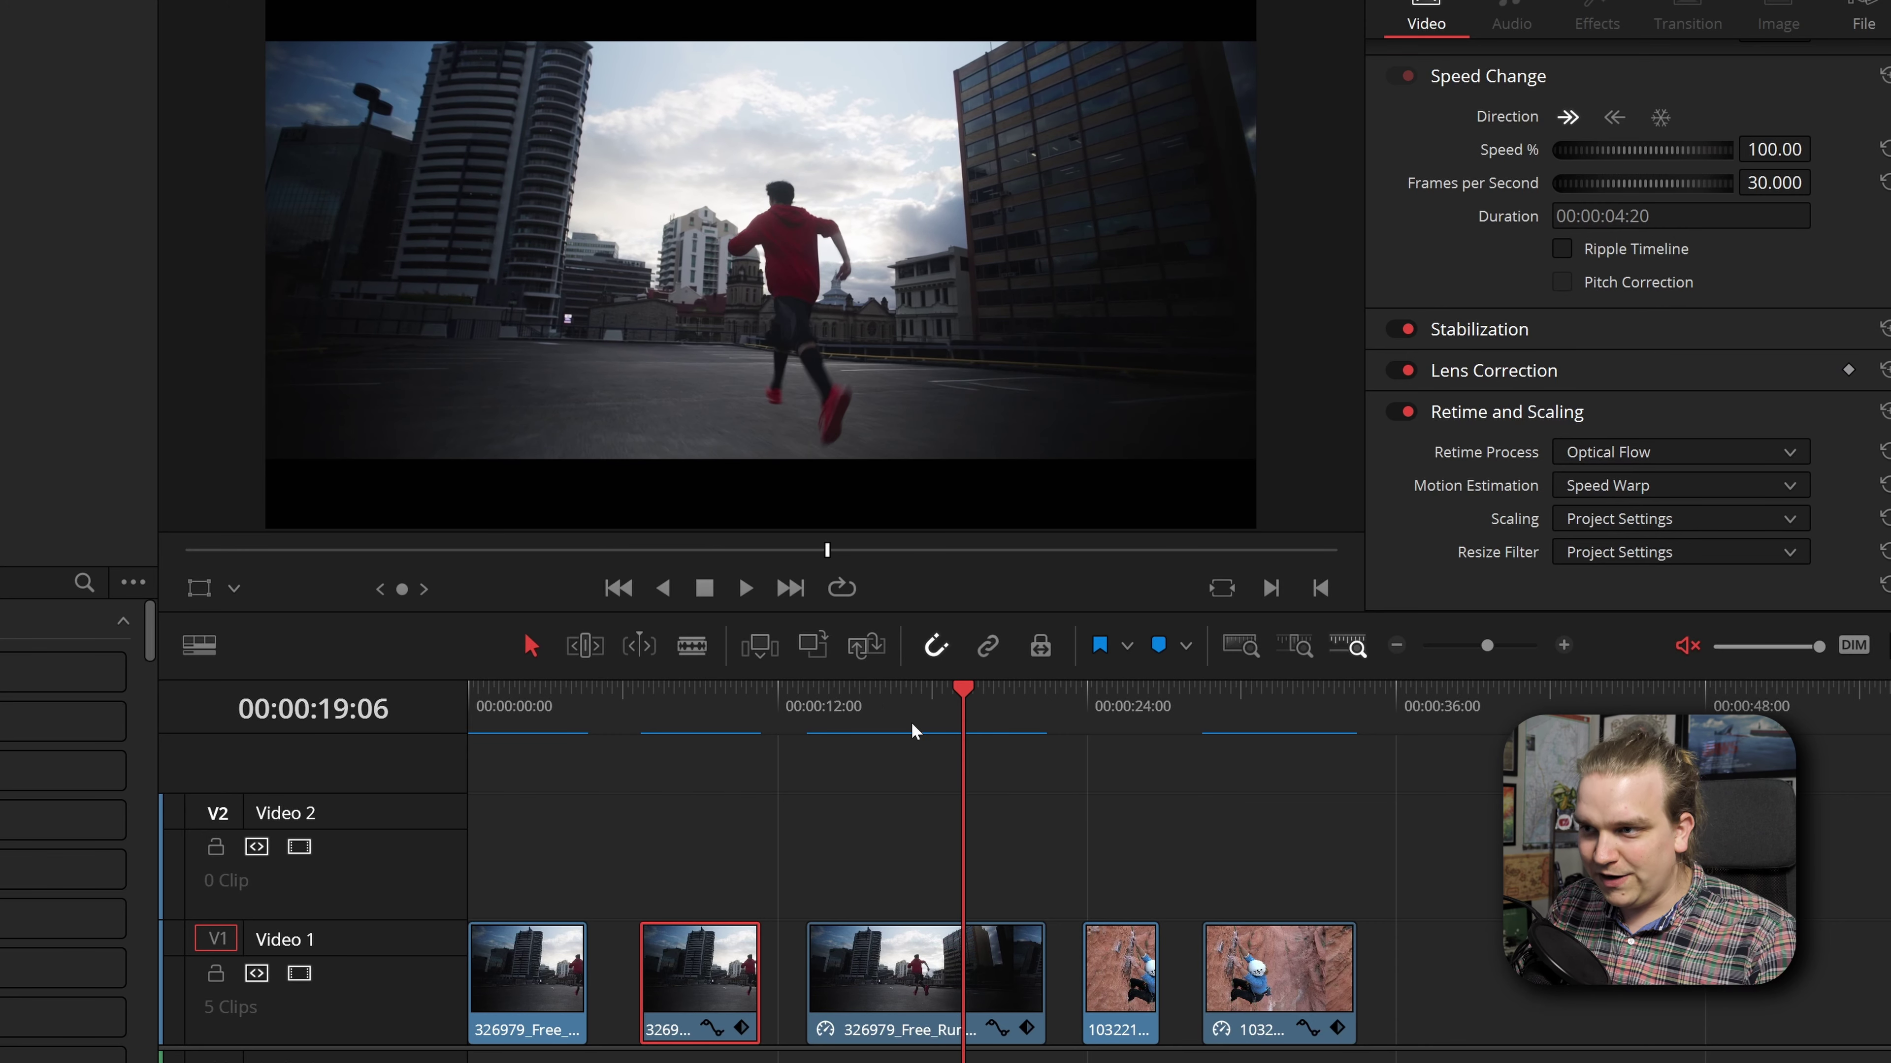
drag(911, 721, 811, 766)
key(space)
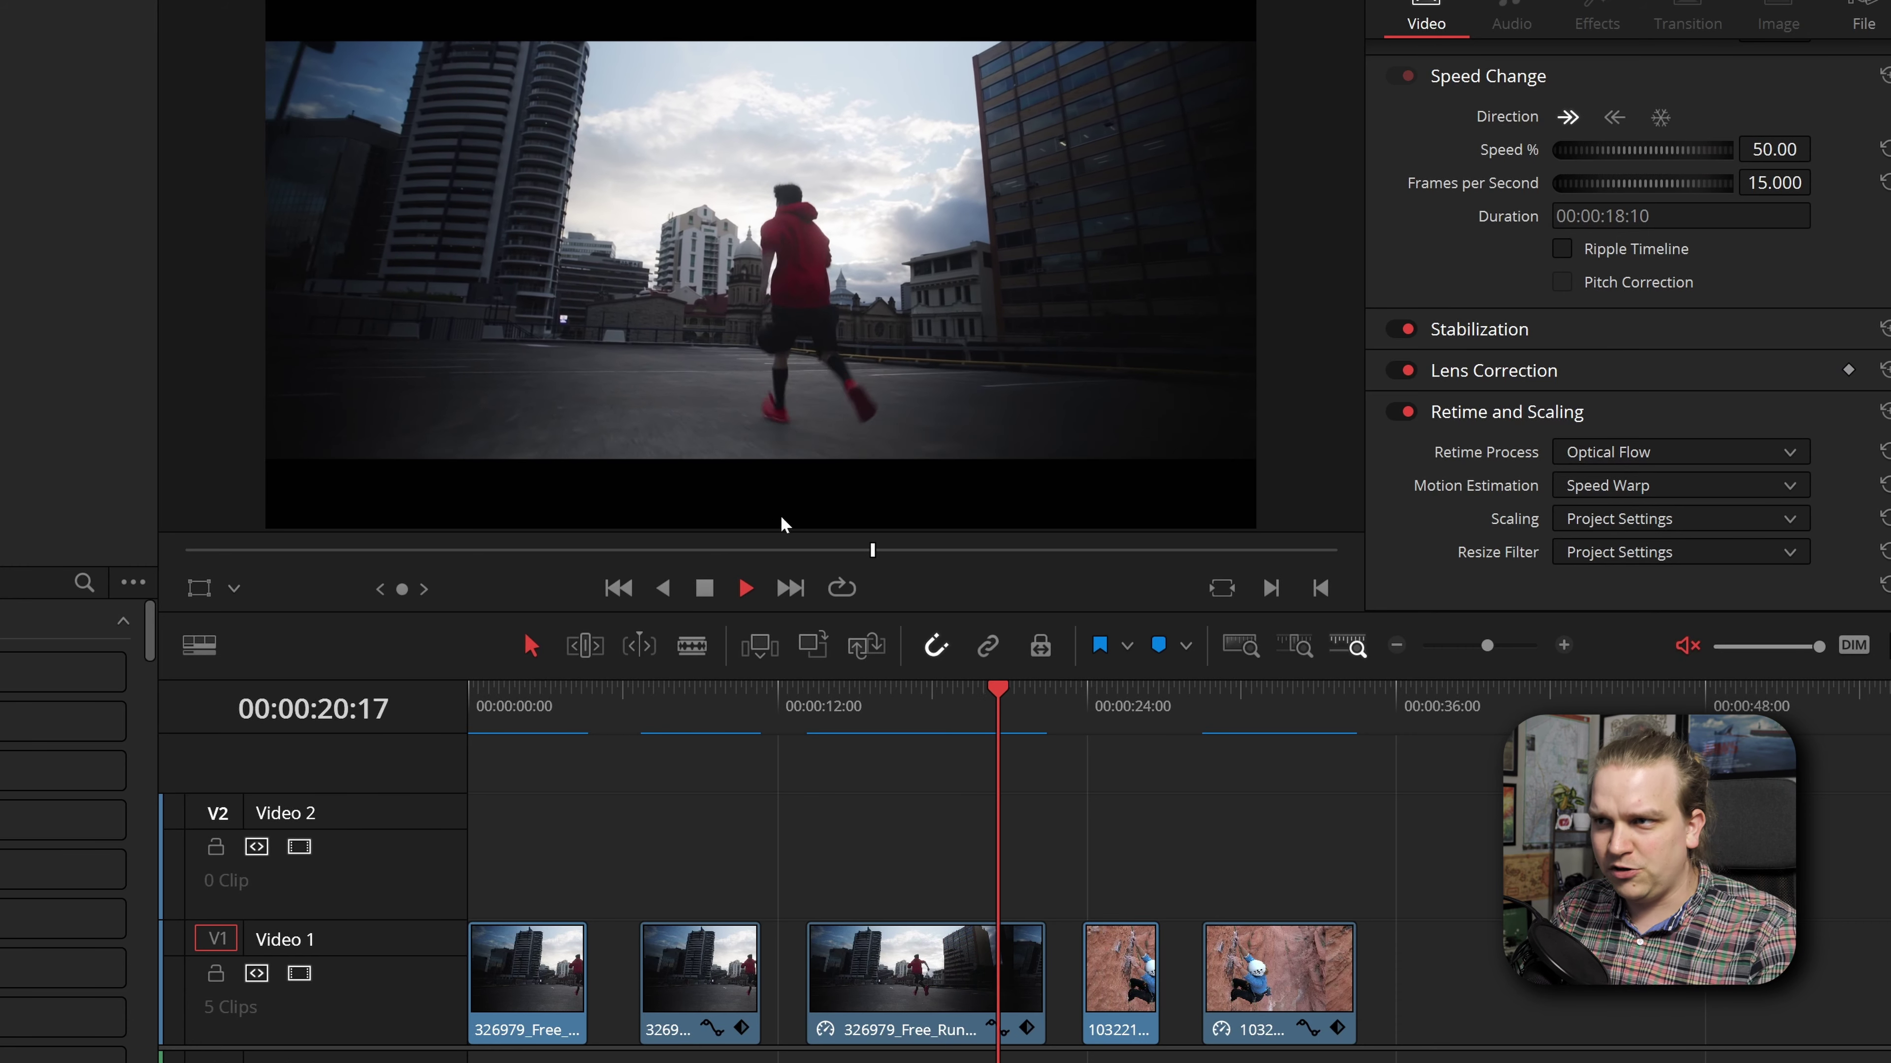
click(1081, 712)
scroll(1186, 854, right, 2)
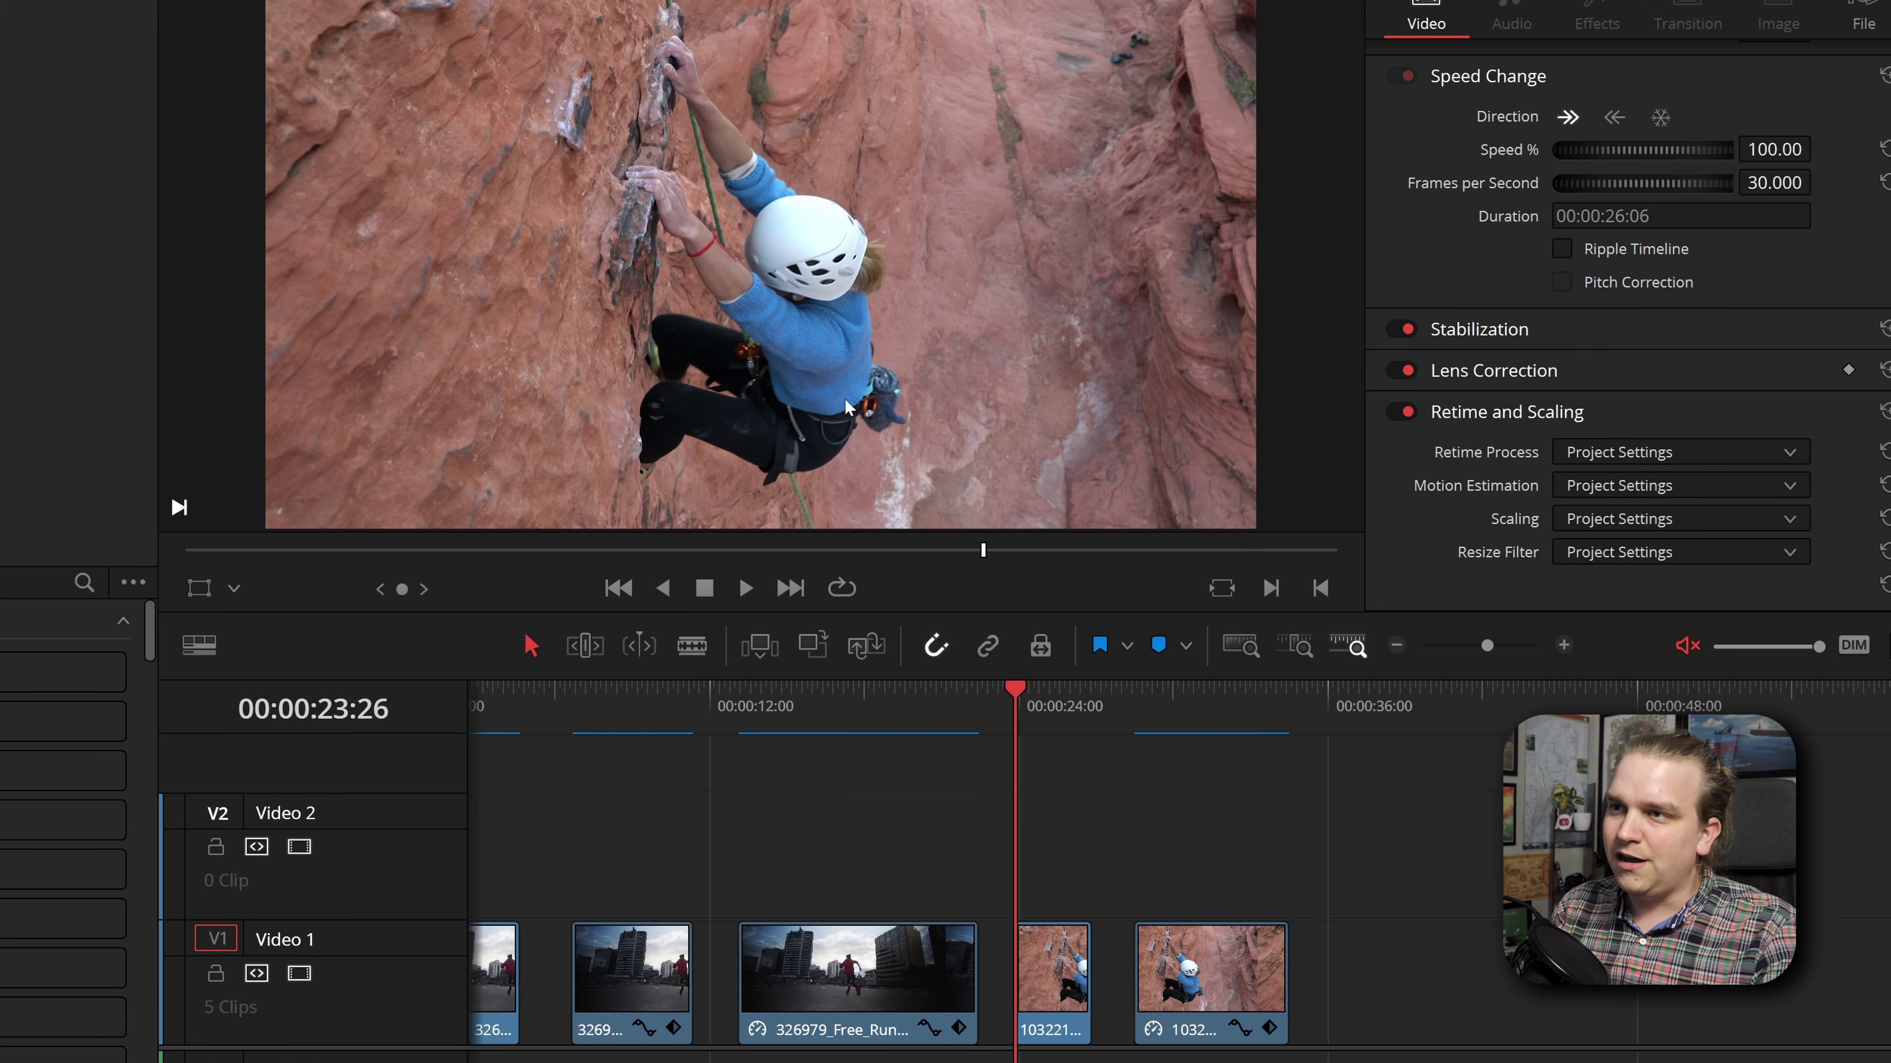
key(space)
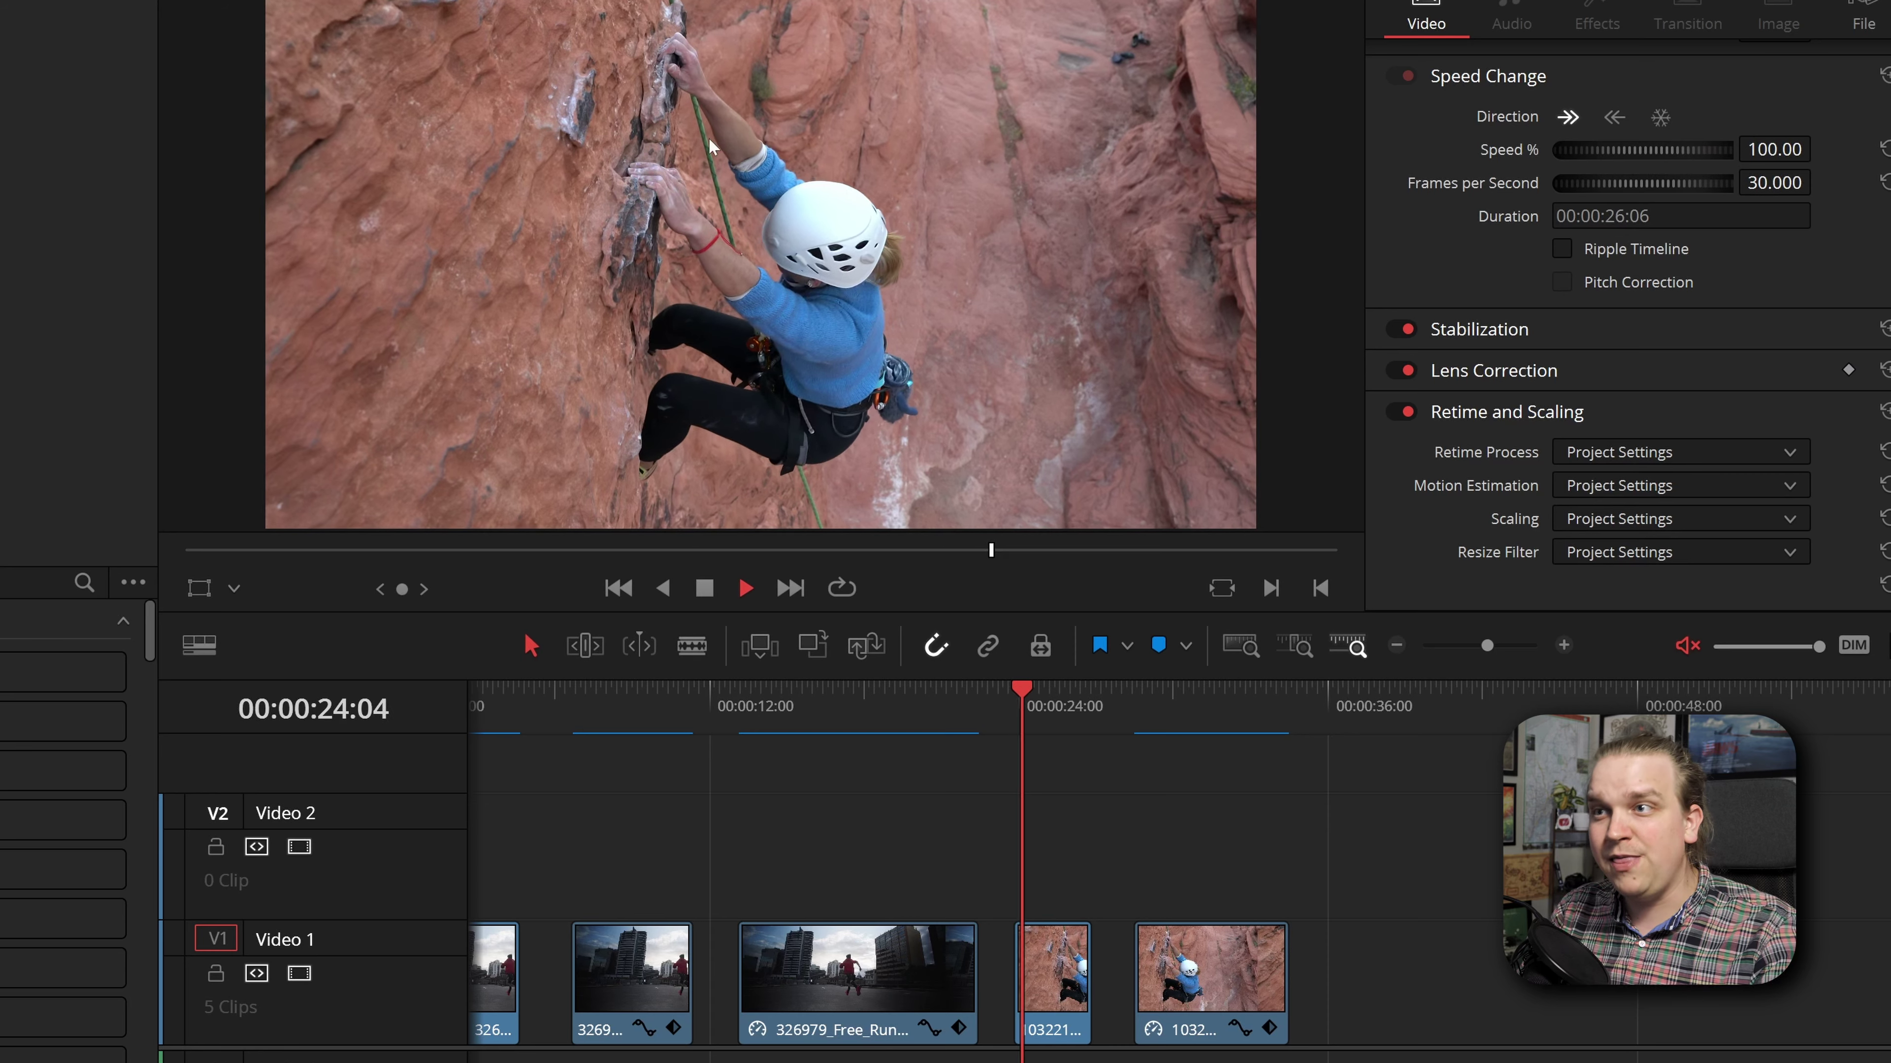
click(1014, 721)
key(space)
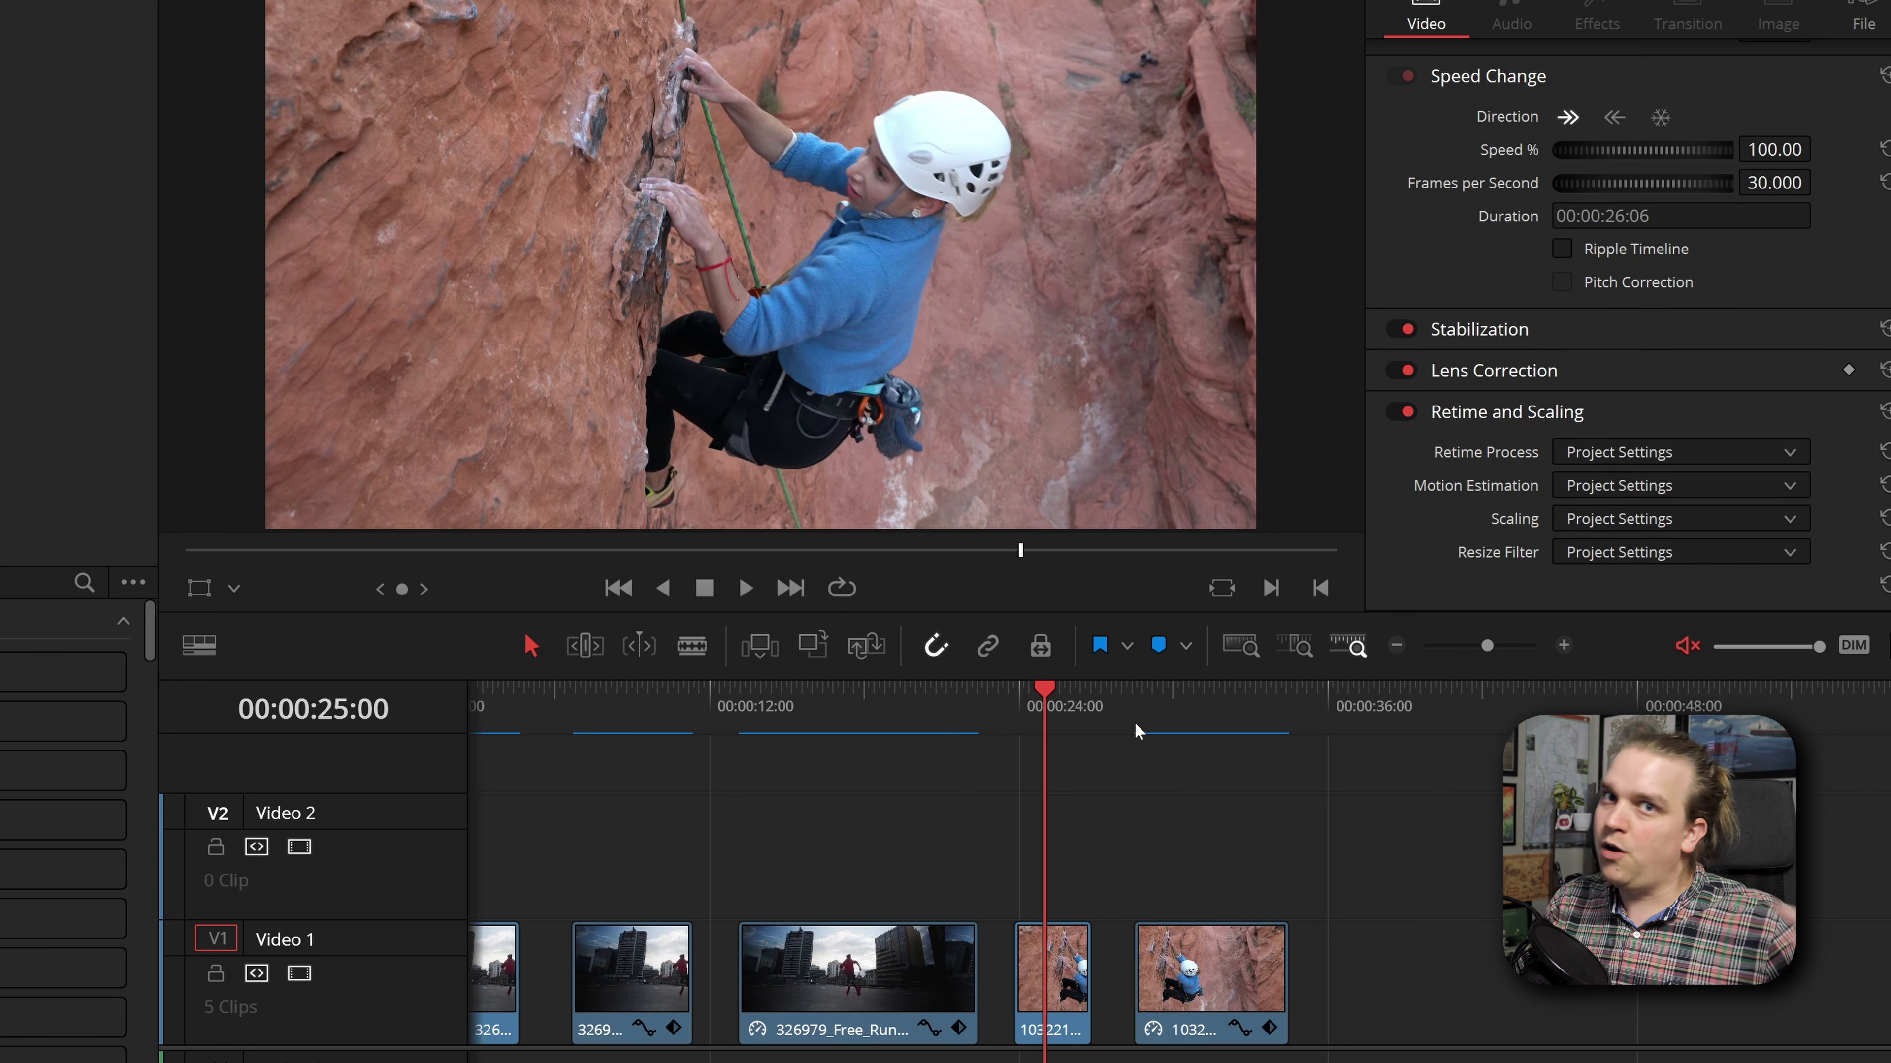
click(1133, 719)
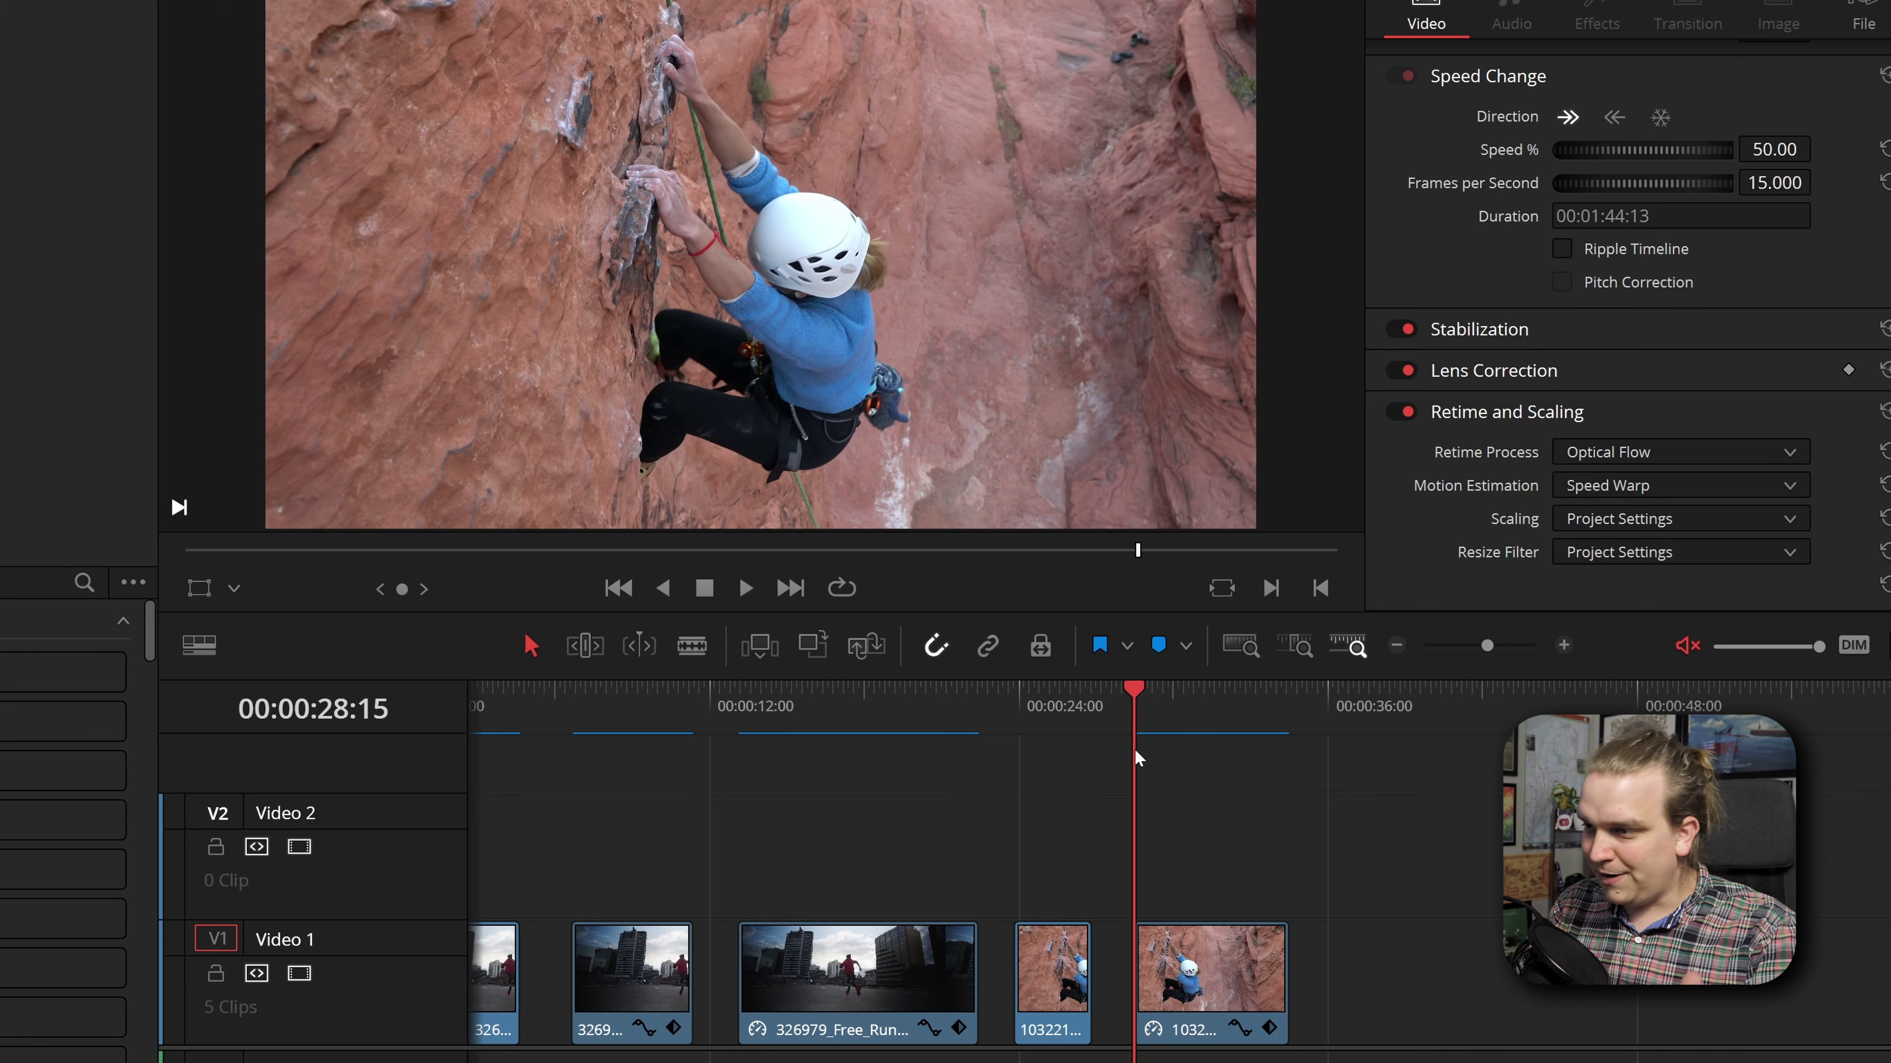
click(1005, 713)
key(space)
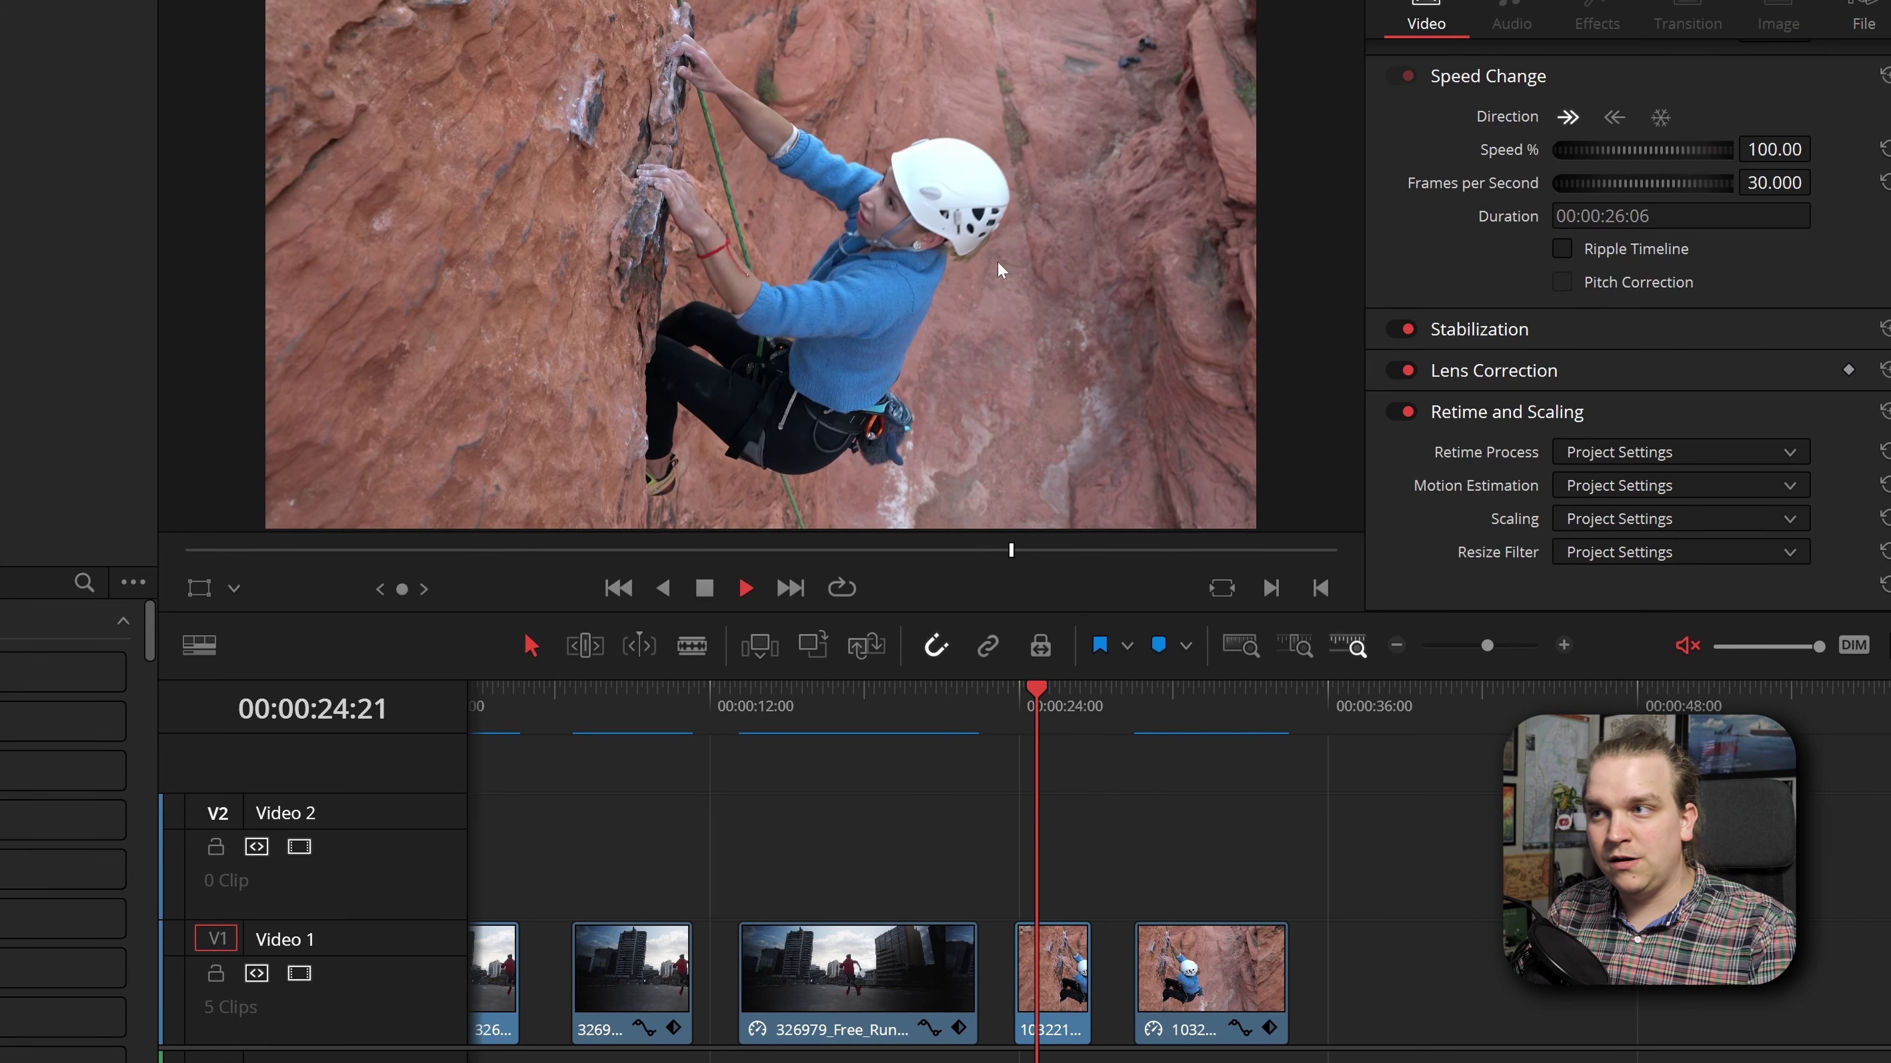
click(1131, 704)
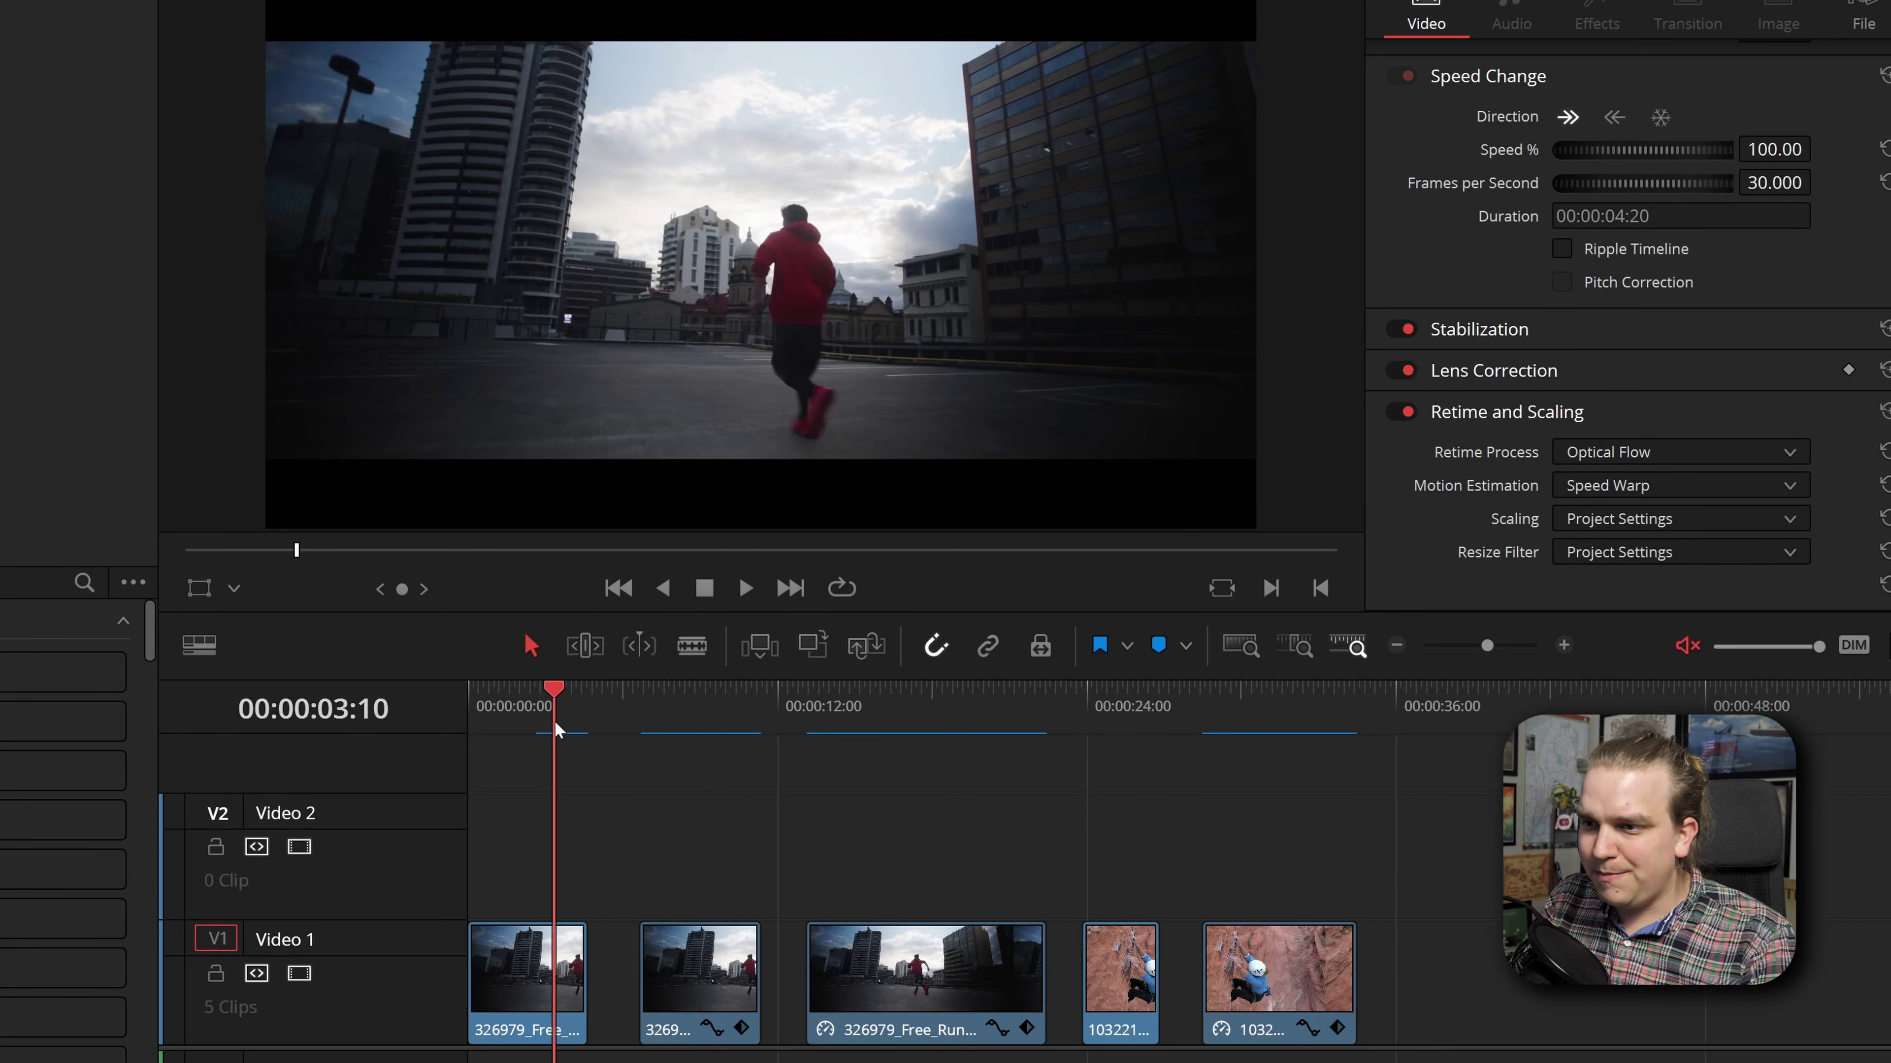
drag(554, 721, 513, 724)
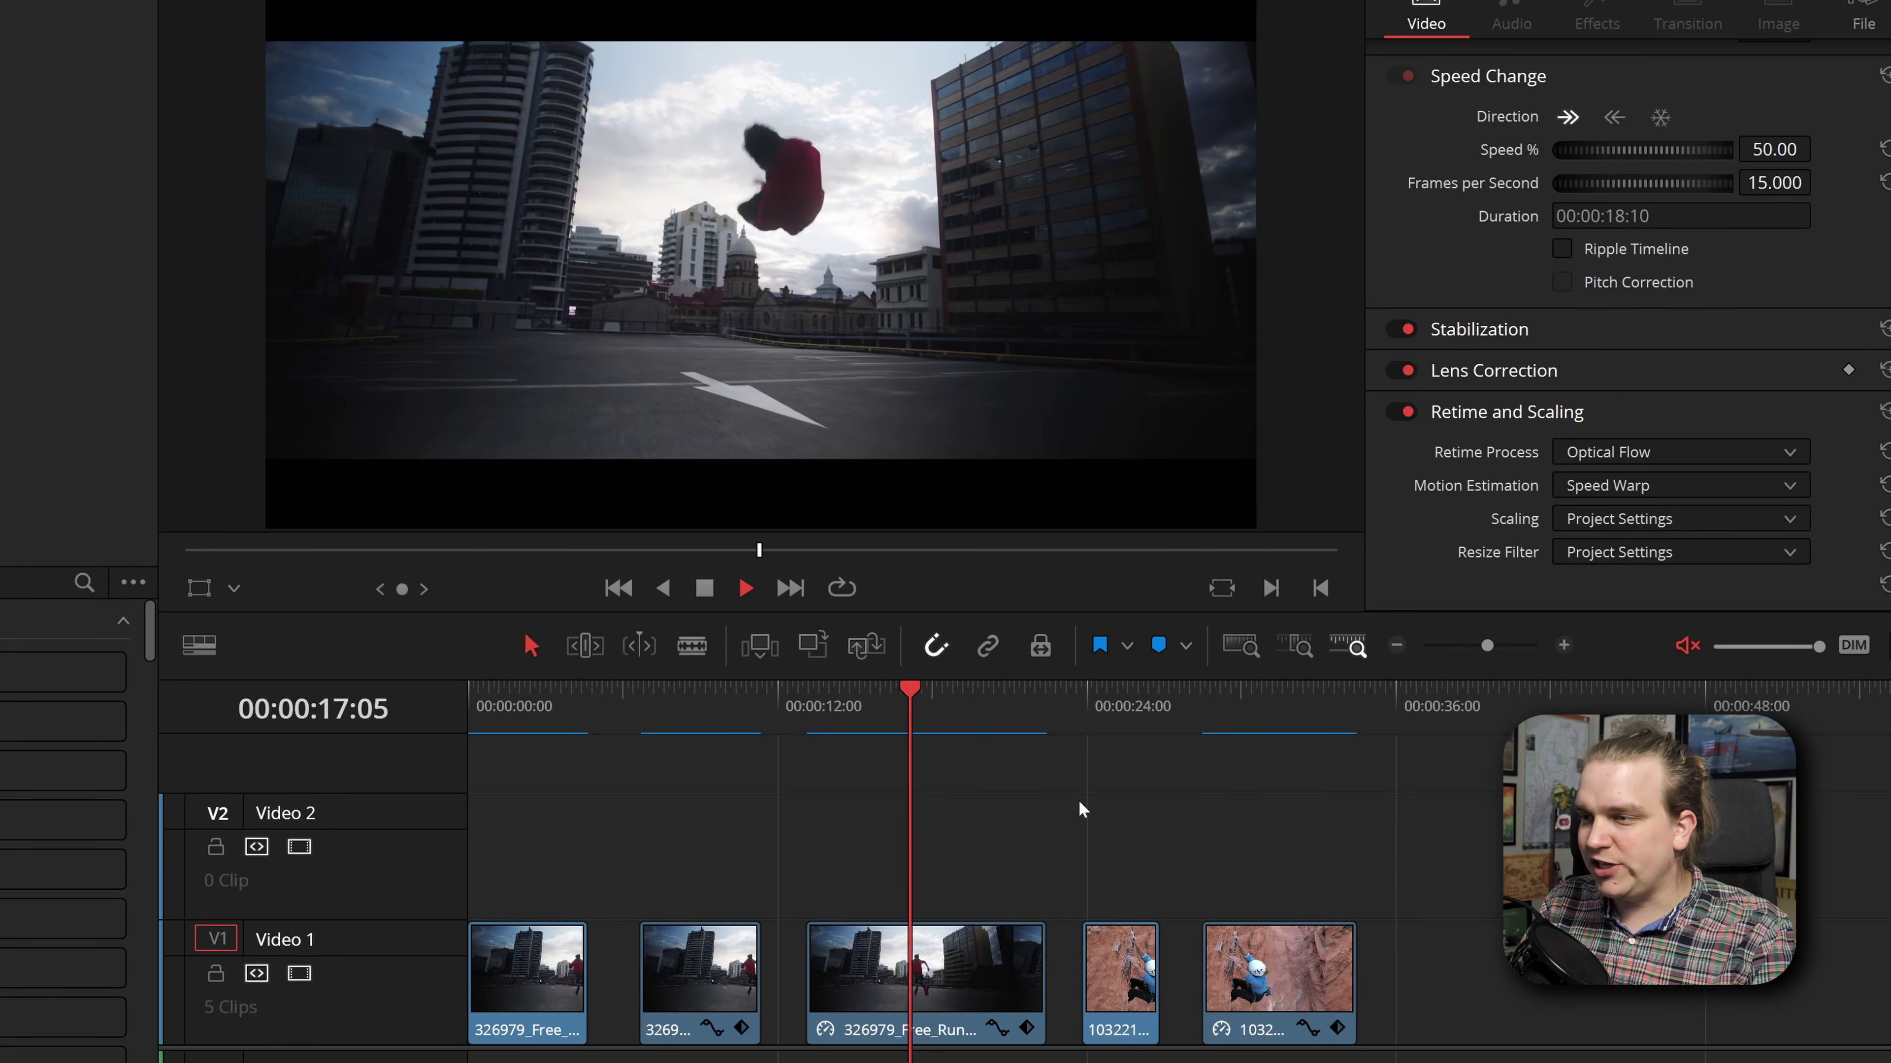
key(space)
click(897, 707)
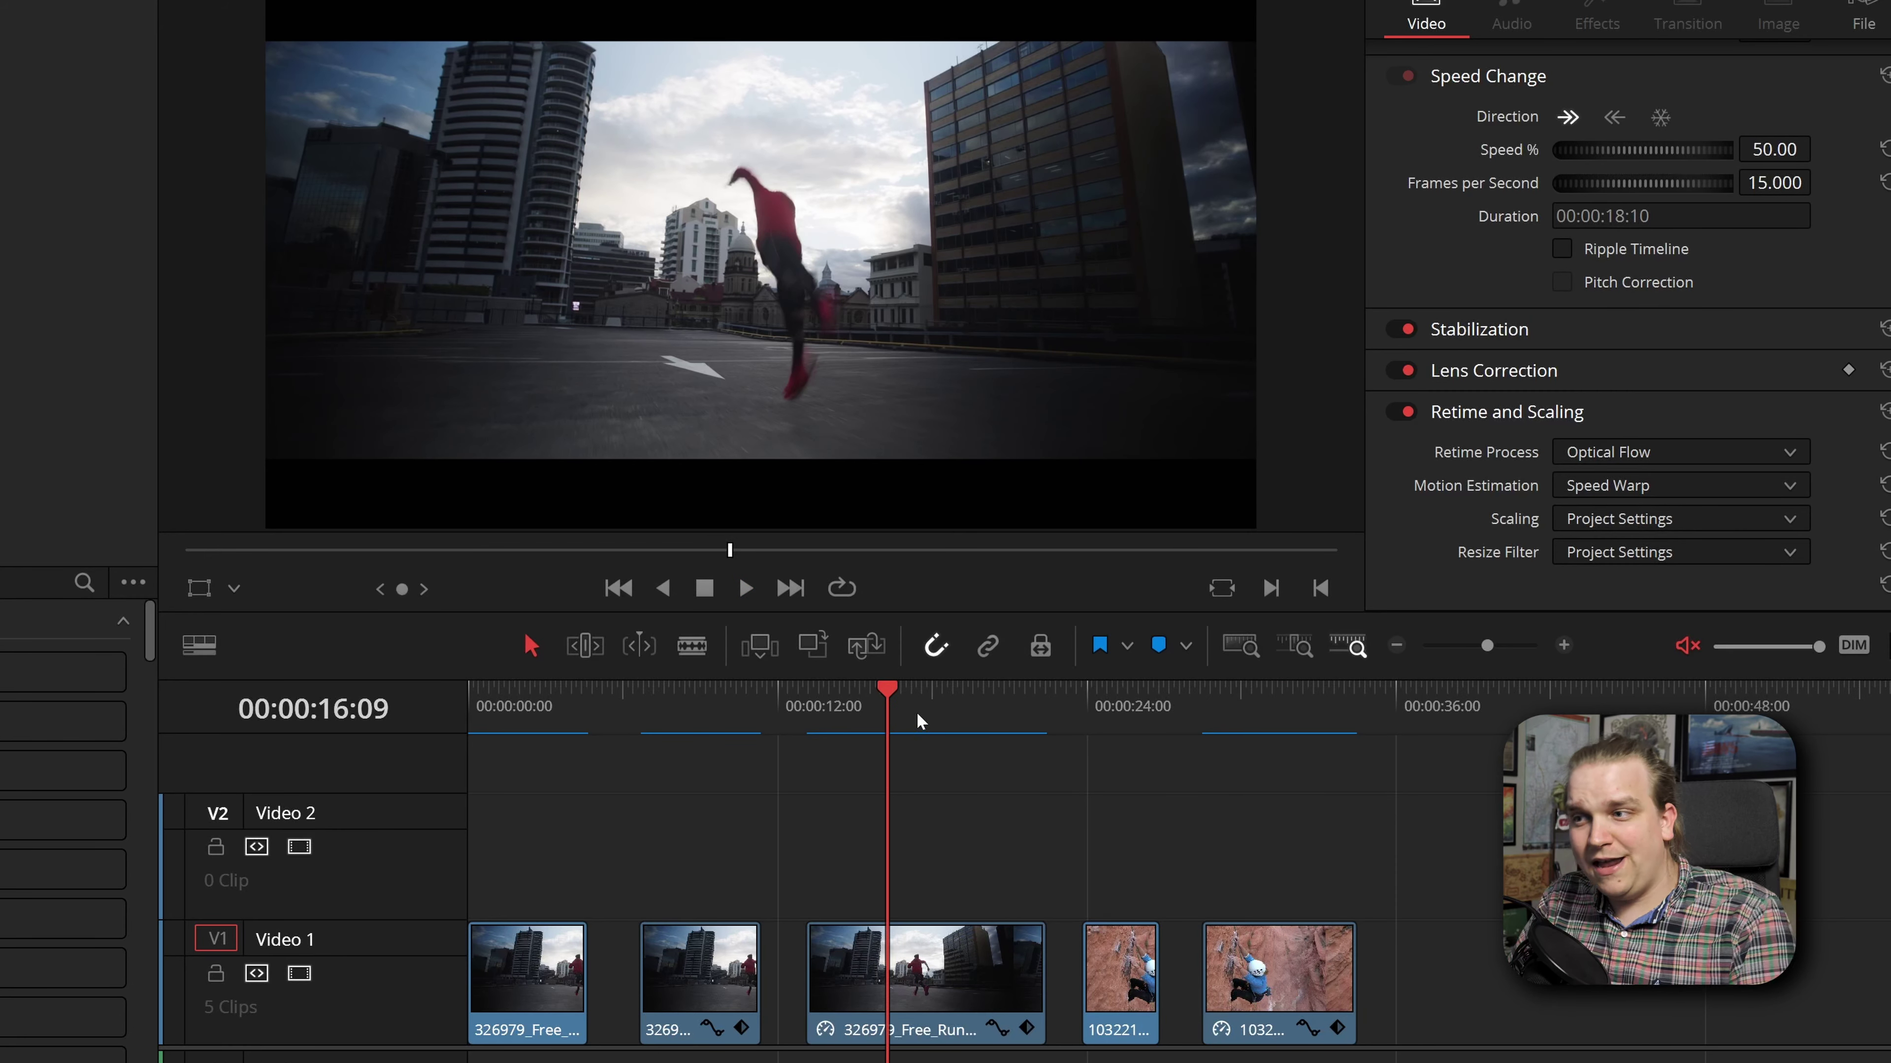
key(space)
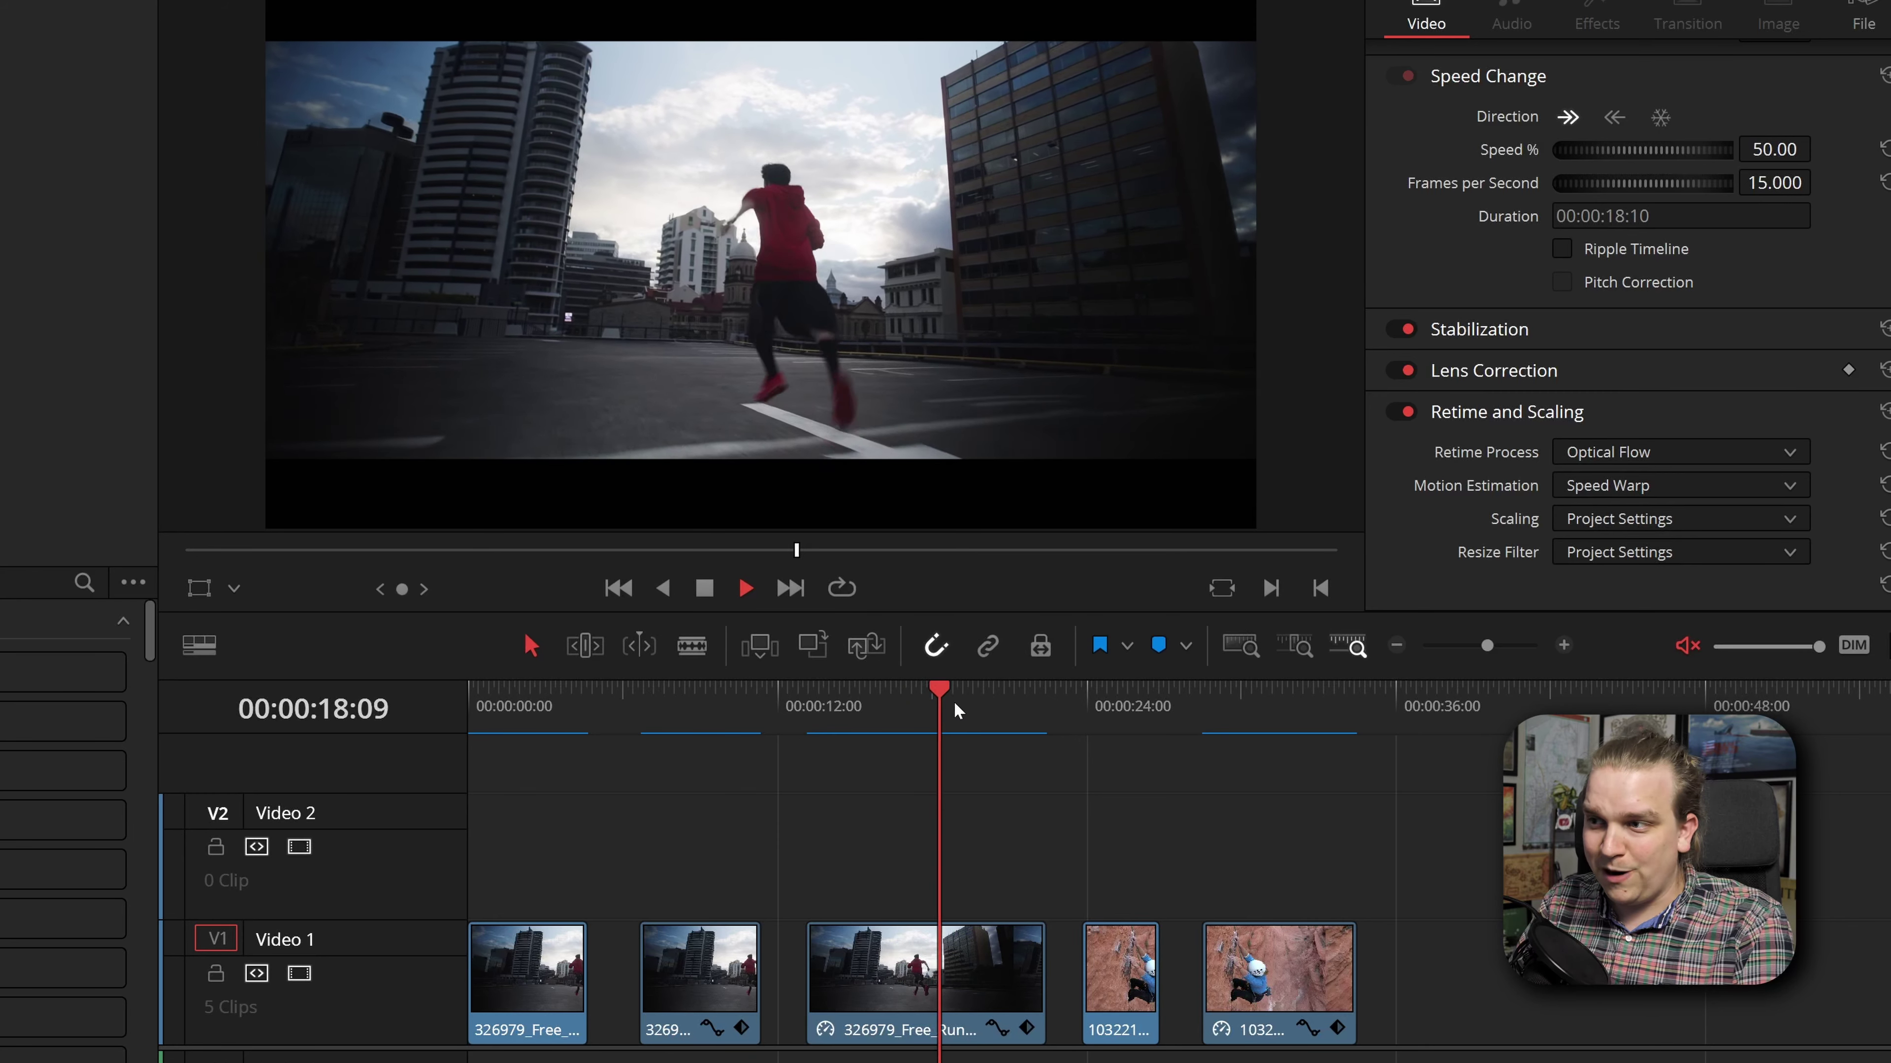
click(956, 704)
key(space)
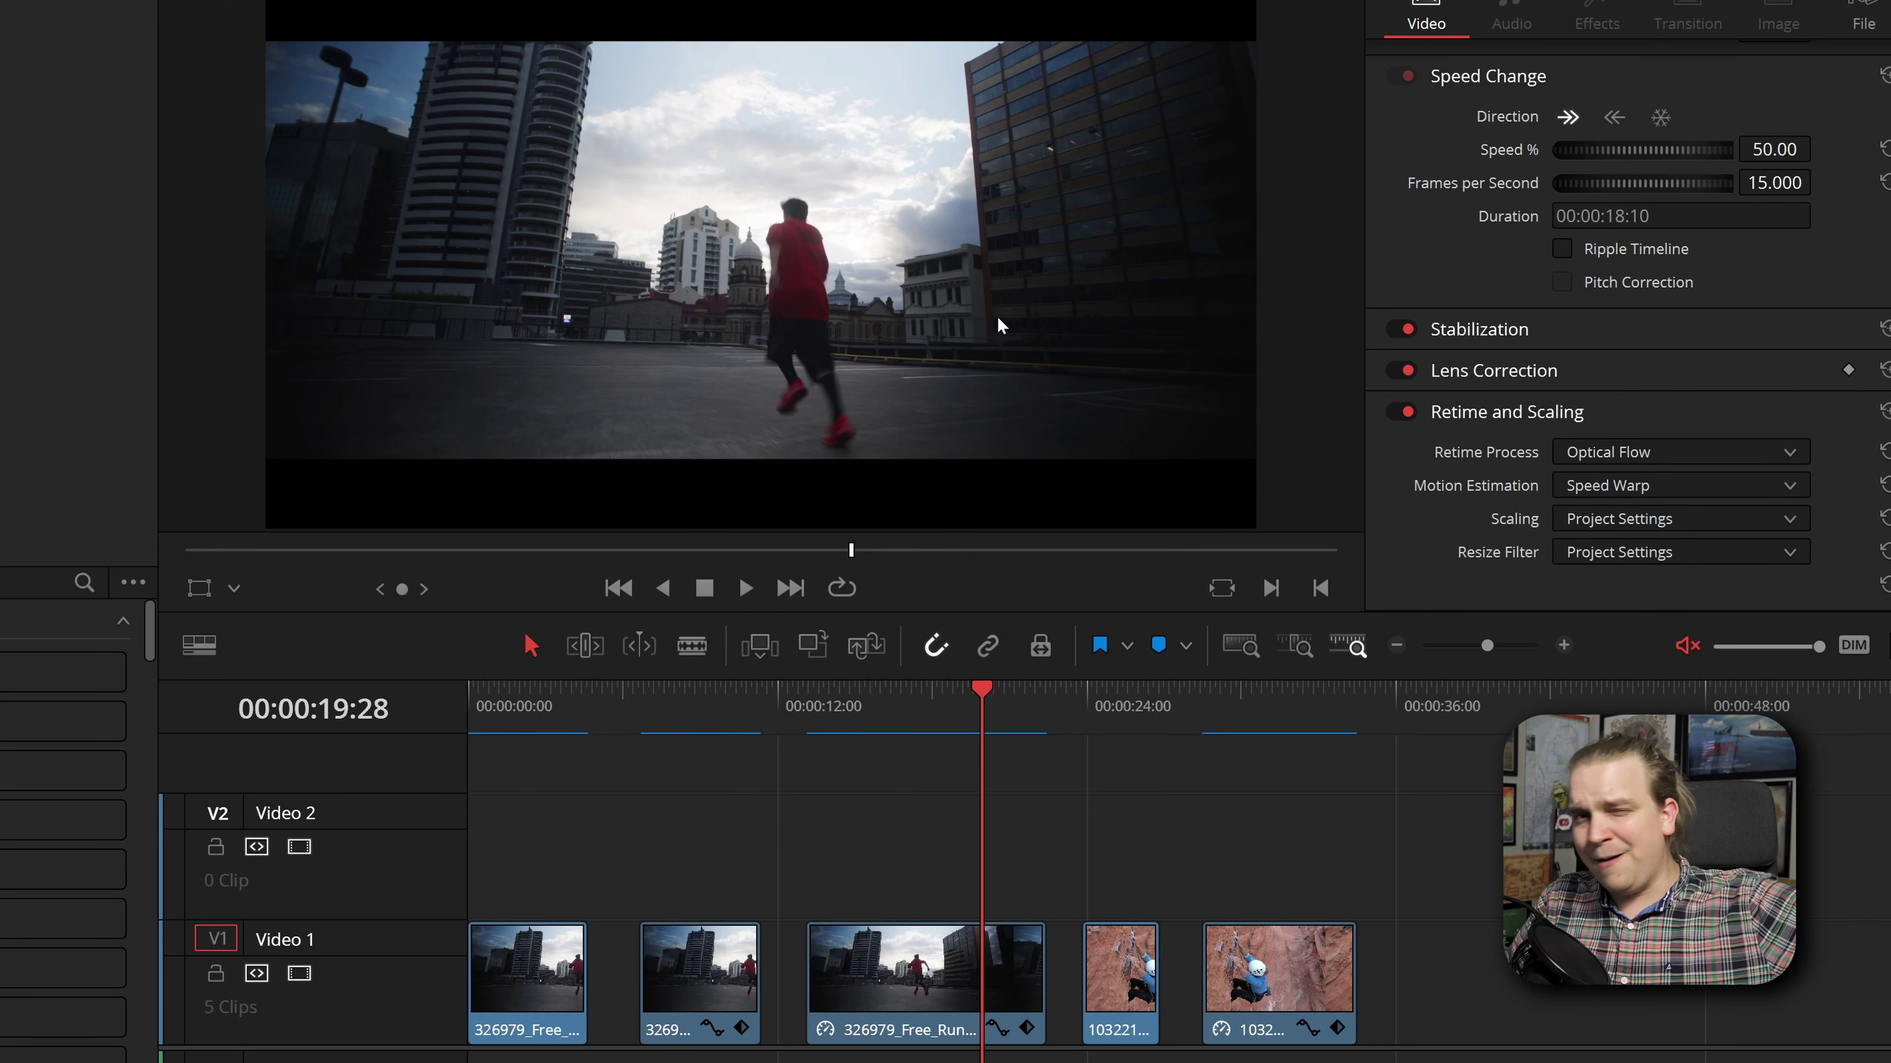